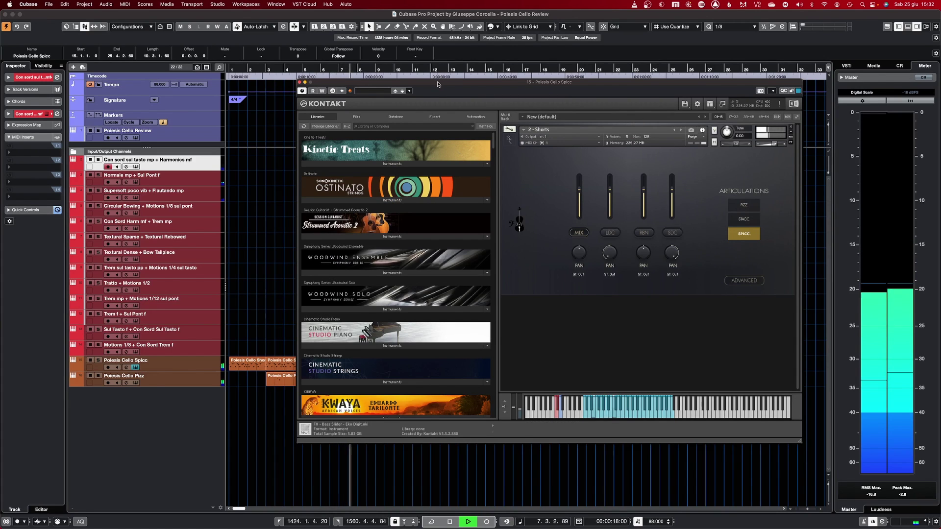
Close the Poiesis Cello Spicc instrument and inspect the instrument on the Con sord sul tasto mp + Harmonics mf track
{"action": "left_click", "coordinate": [258, 147]}
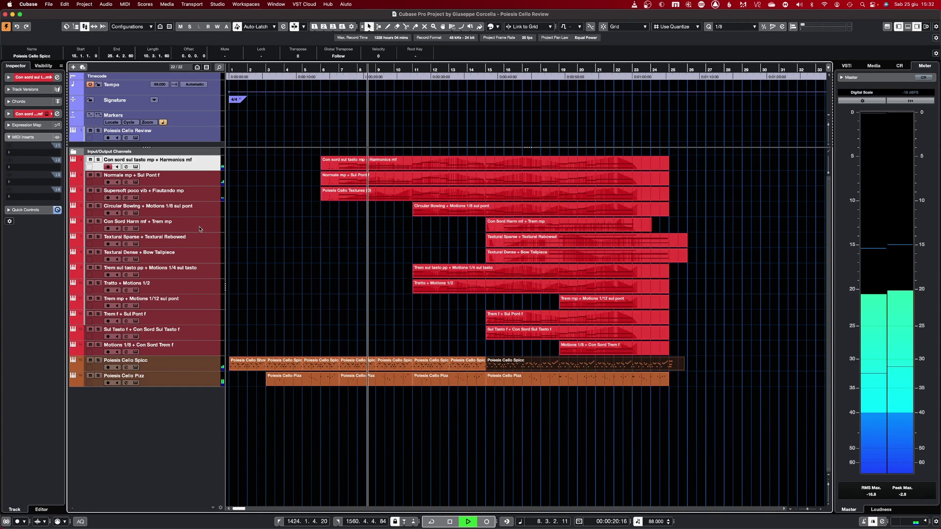
{"action": "left_click", "coordinate": [136, 167]}
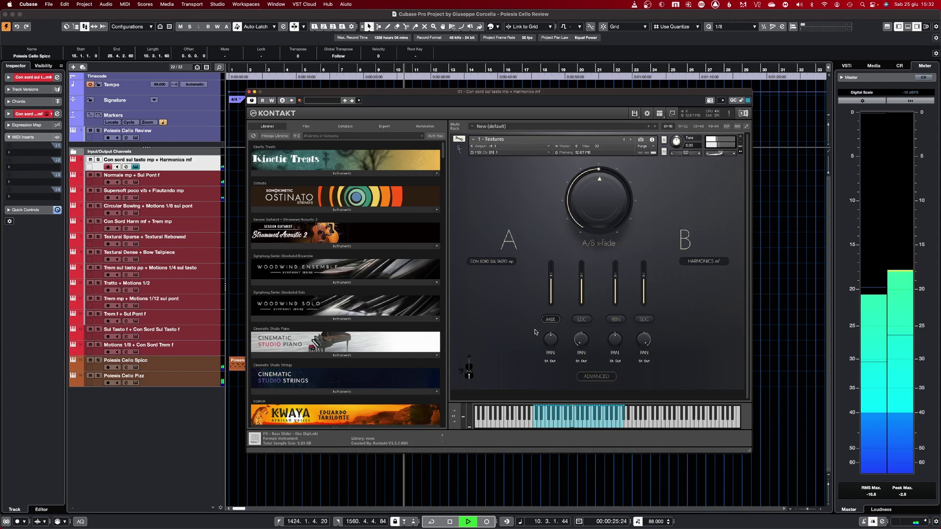
{"action": "left_click_drag", "start_coordinate": [552, 92], "coordinate": [552, 92]}
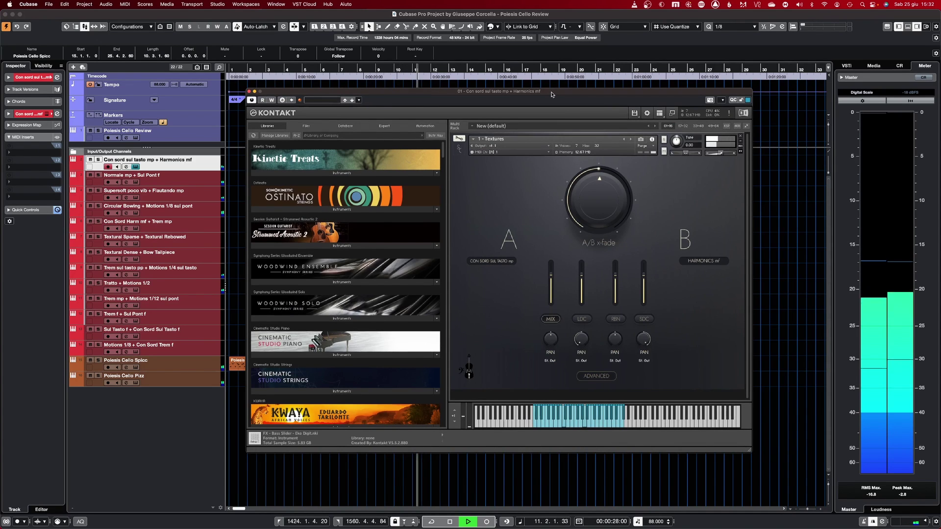
{"action": "key", "text": "super+w"}
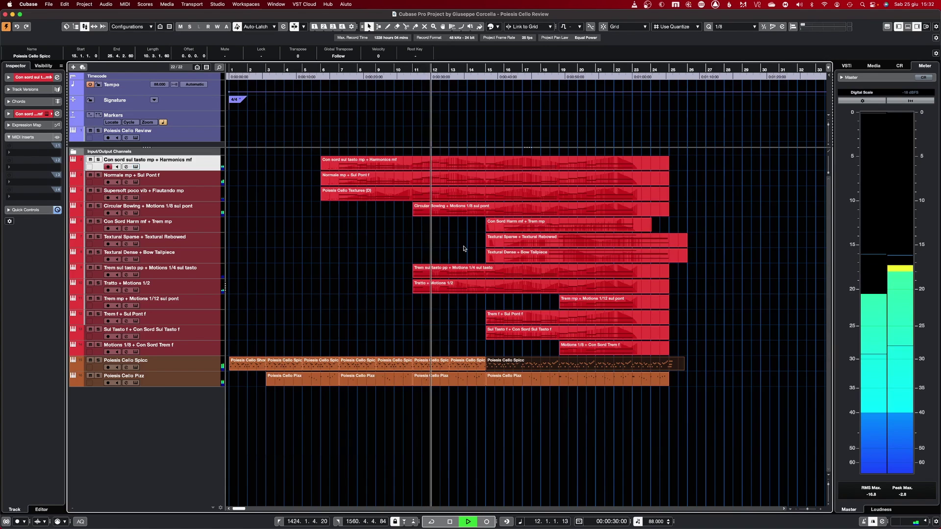
Inspect the instruments on the Trem sul tasto pp + Motions 1/4 sul tasto, Trem f + Sul Pont f and Motions 1/8 + Con Sord Trem f tracks
{"action": "left_click", "coordinate": [134, 276]}
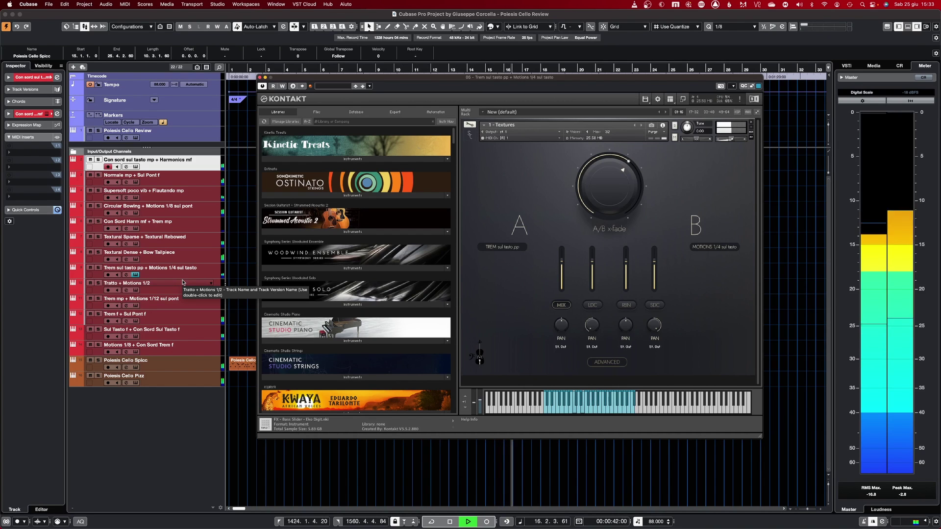
{"action": "key", "text": "super+w"}
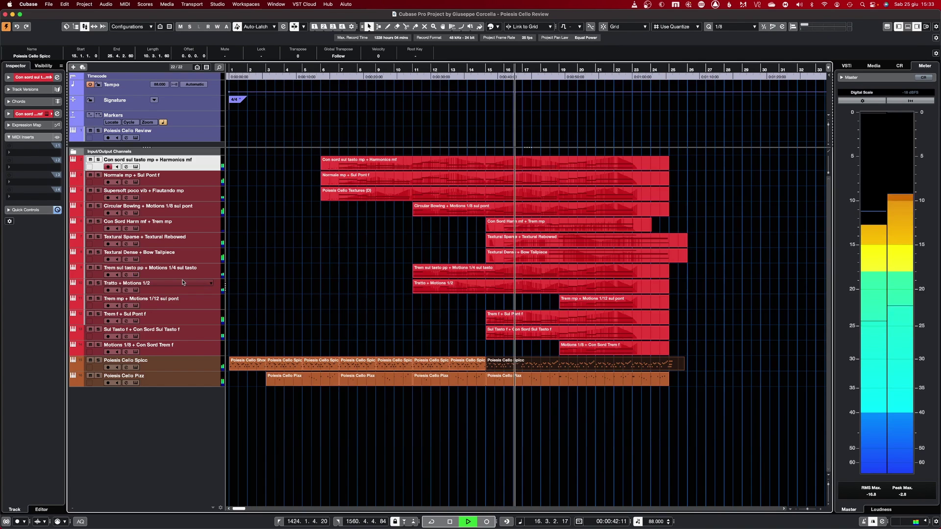
{"action": "left_click", "coordinate": [135, 321]}
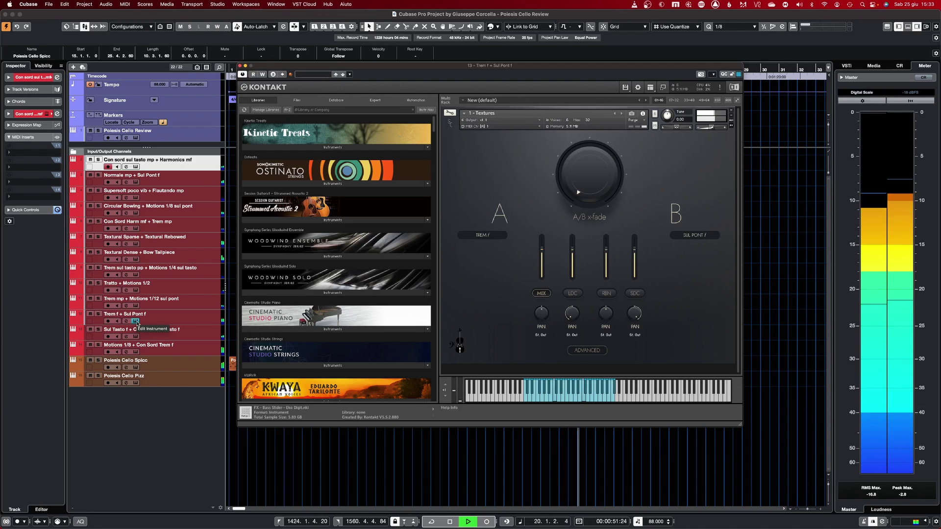
{"action": "left_click", "coordinate": [136, 321]}
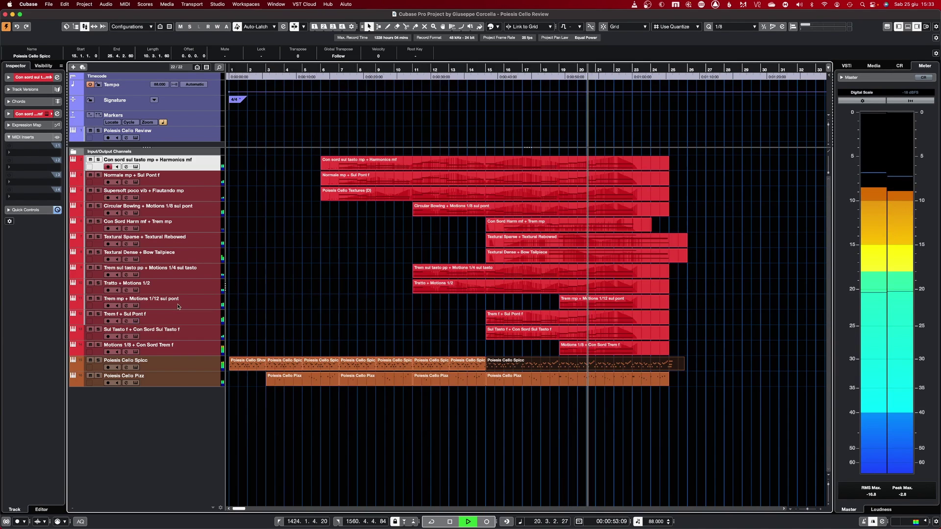
{"action": "left_click", "coordinate": [136, 352]}
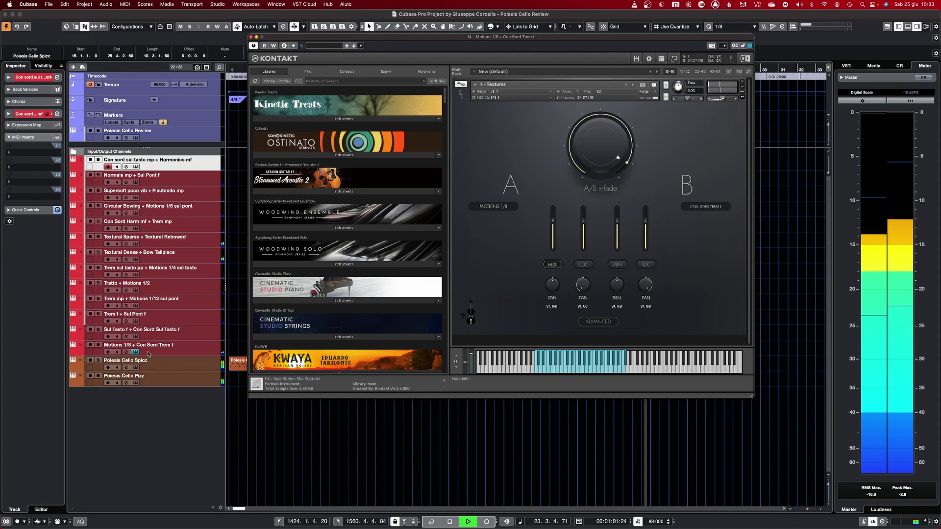
{"action": "left_click", "coordinate": [135, 351]}
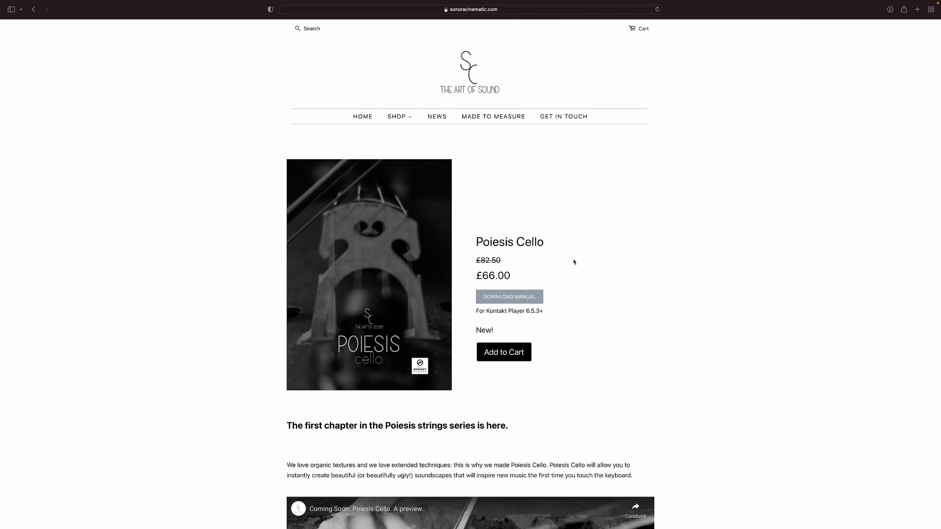
Switch to the browser and review the Poiesis Cello product page's specifications, articulation list and patch descriptions
{"action": "scroll", "coordinate": [574, 262], "scroll_direction": "down", "scroll_amount": 12}
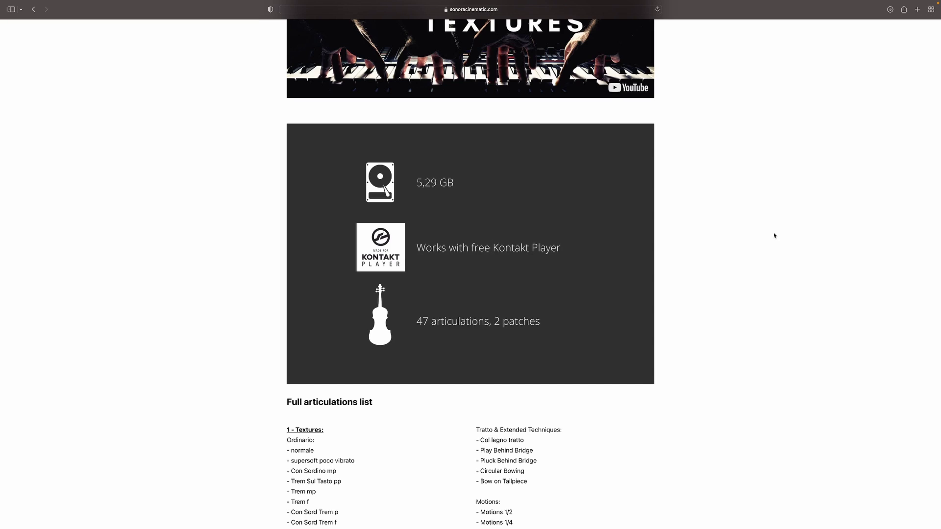
{"action": "scroll", "coordinate": [774, 236], "scroll_direction": "down", "scroll_amount": 15}
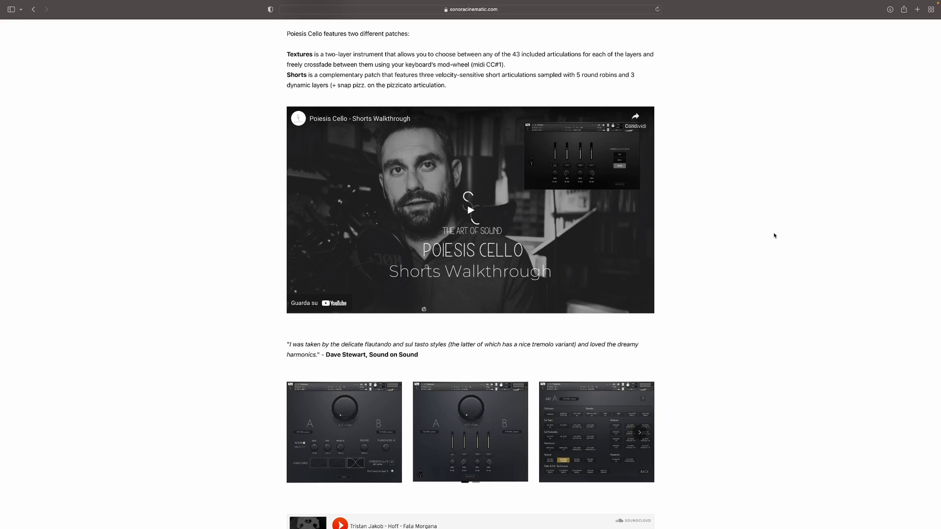
{"action": "scroll", "coordinate": [774, 236], "scroll_direction": "up", "scroll_amount": 1}
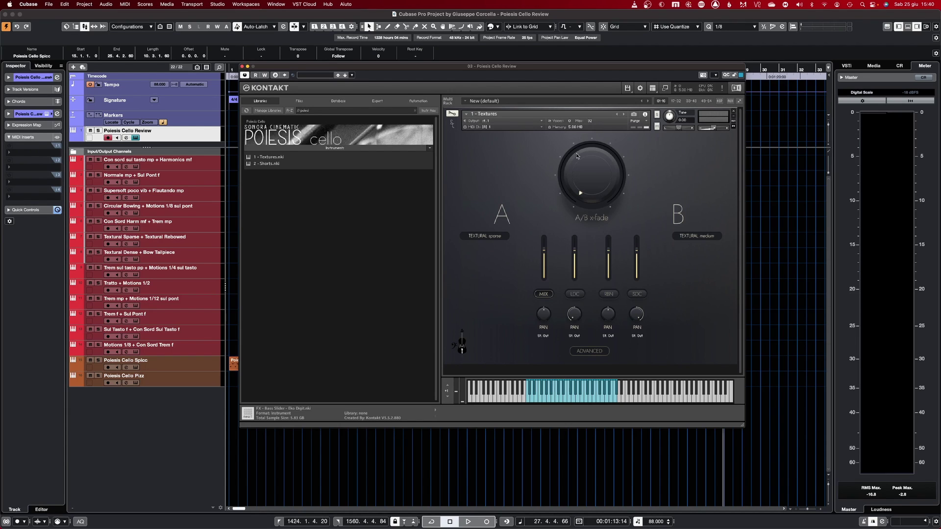
Turn the Textures patch's A/B x-fade to about its midpoint and set layer A's articulation to Motions 1/4
{"action": "left_click_drag", "start_coordinate": [582, 172], "coordinate": [573, 100]}
{"action": "left_click", "coordinate": [486, 237]}
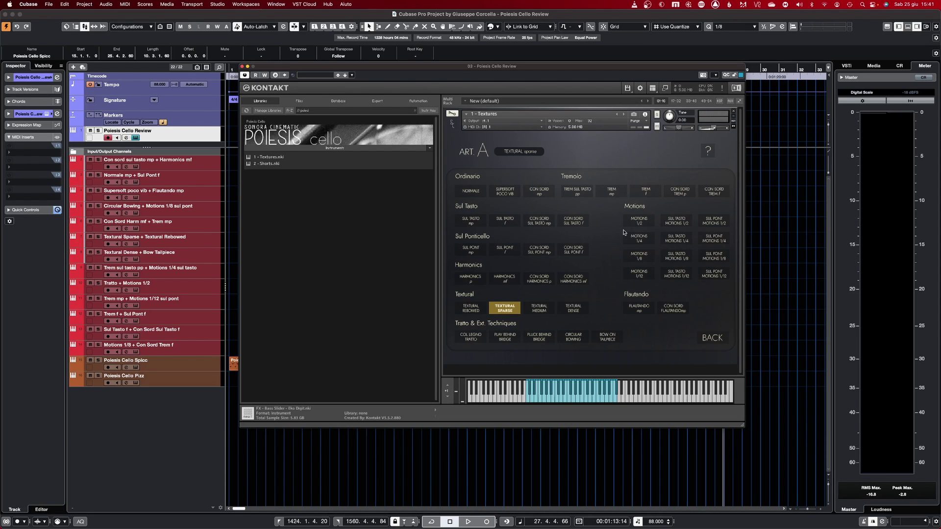
{"action": "left_click", "coordinate": [647, 242]}
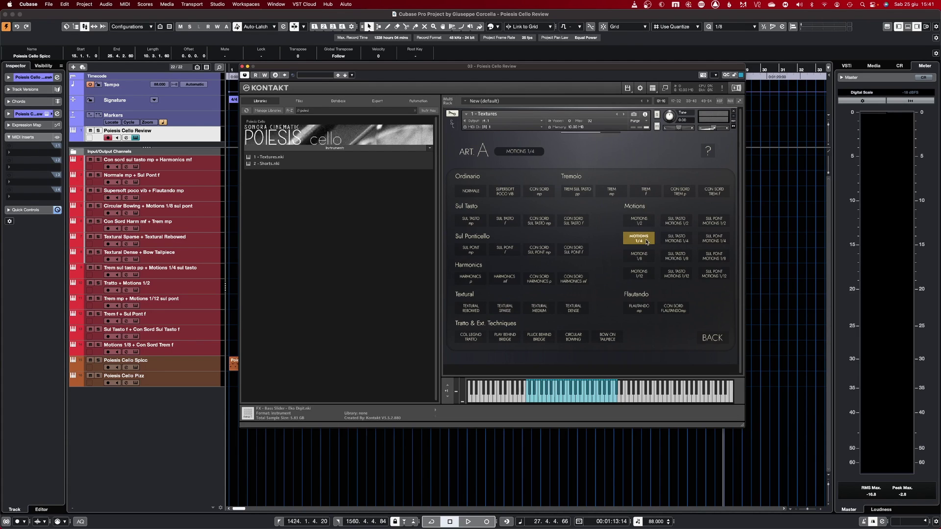
{"action": "left_click", "coordinate": [713, 340]}
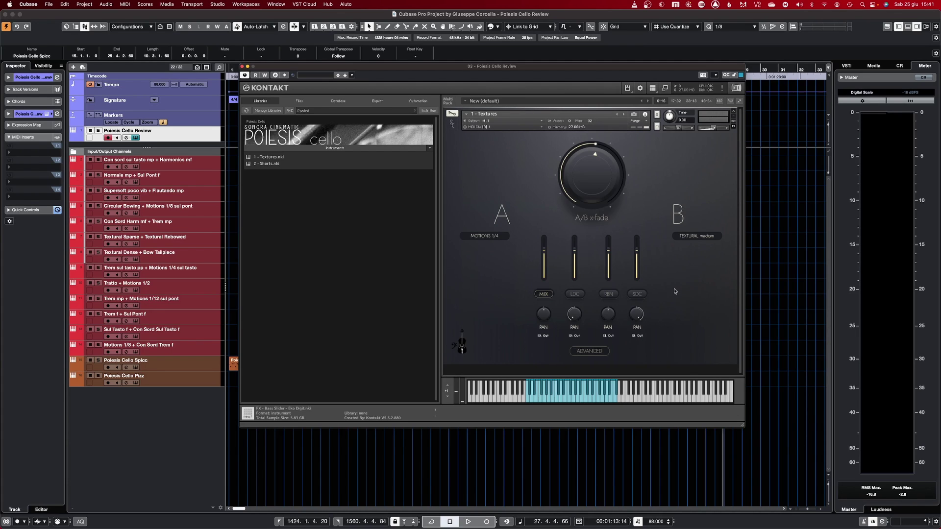
Set layer B's articulation to Con Sord Trem mp and return to the patch's main page
{"action": "left_click", "coordinate": [692, 237]}
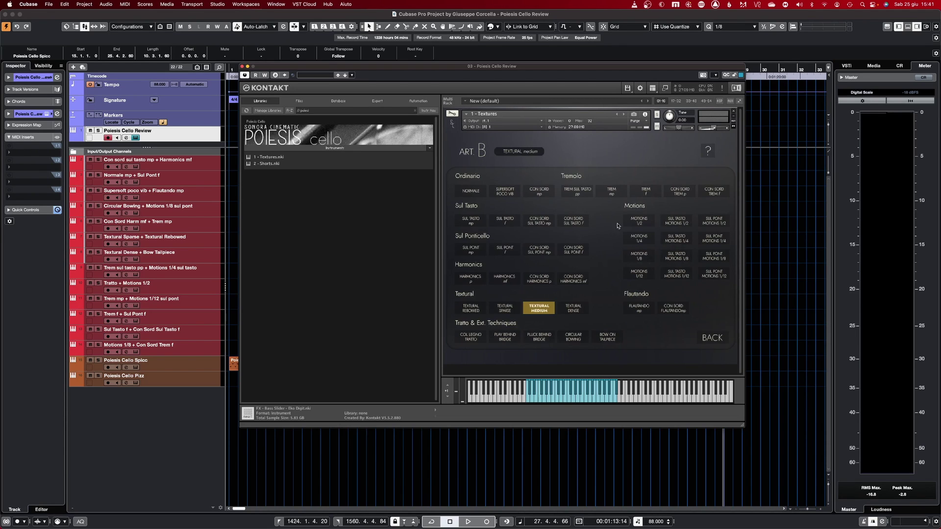
{"action": "left_click", "coordinate": [645, 192]}
{"action": "left_click", "coordinate": [681, 193]}
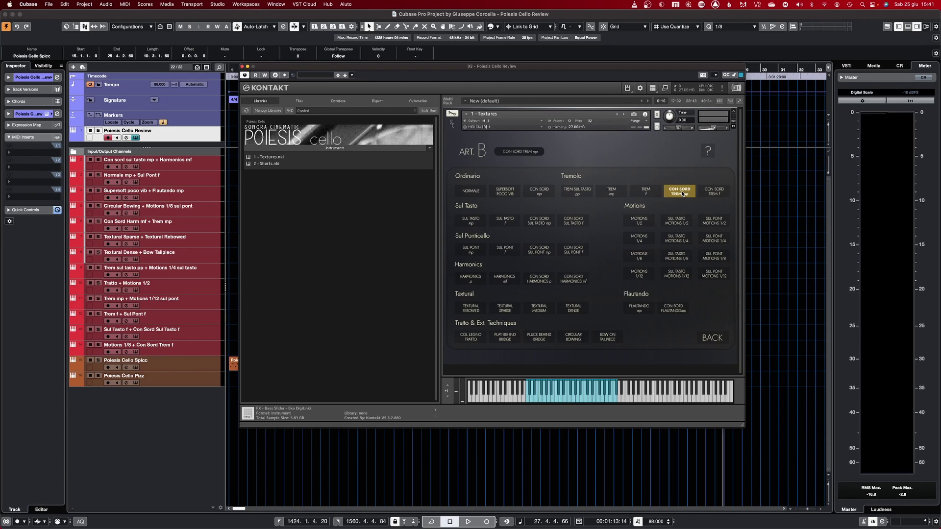
{"action": "left_click", "coordinate": [715, 338]}
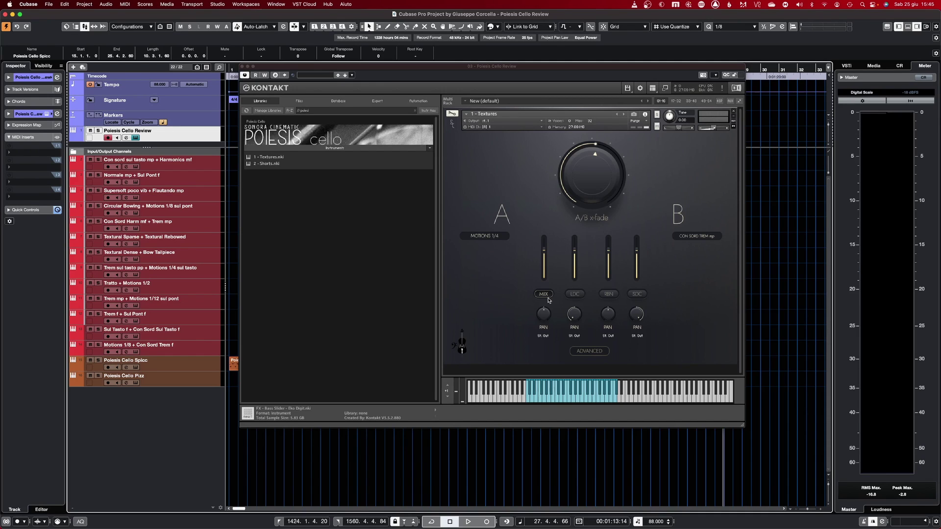
Show the output routing choices of the MIX microphone channel without changing the output
{"action": "left_click", "coordinate": [543, 337]}
{"action": "left_click", "coordinate": [543, 338]}
{"action": "left_click", "coordinate": [545, 336]}
{"action": "left_click", "coordinate": [502, 327]}
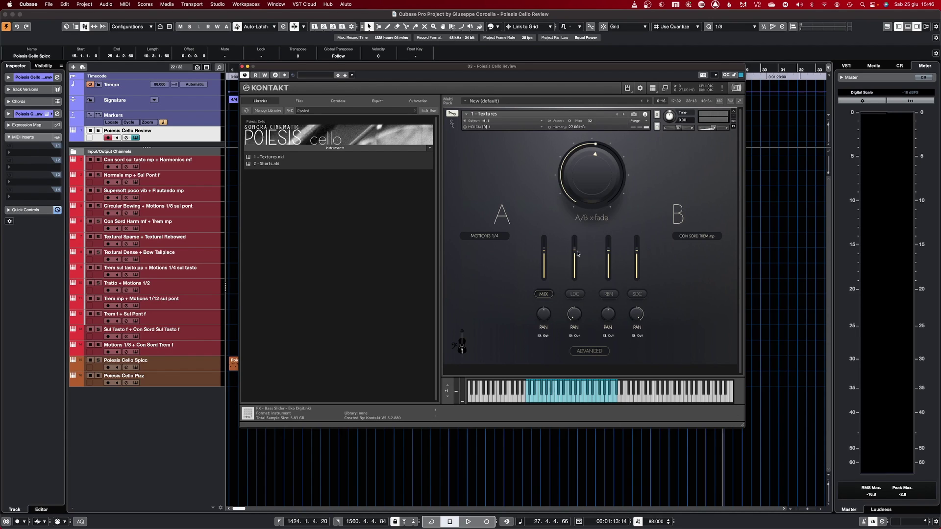
Switch the LDC, RBN and SDC microphone channels on and back off
{"action": "left_click", "coordinate": [573, 294]}
{"action": "left_click", "coordinate": [602, 295]}
{"action": "left_click", "coordinate": [643, 297]}
{"action": "left_click", "coordinate": [643, 297]}
{"action": "left_click", "coordinate": [610, 295]}
{"action": "left_click", "coordinate": [576, 295]}
In the patch's advanced settings, try the Room reverb, return to Hall, and toggle the reverb off and back on
{"action": "left_click", "coordinate": [589, 352]}
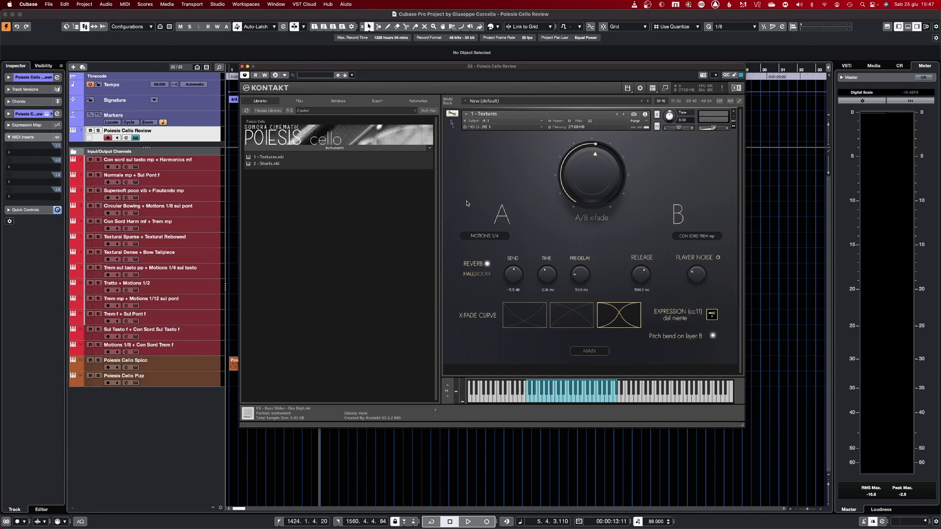
{"action": "left_click", "coordinate": [479, 274]}
{"action": "left_click", "coordinate": [471, 275]}
{"action": "left_click", "coordinate": [487, 264]}
{"action": "left_click", "coordinate": [487, 265]}
{"action": "left_click", "coordinate": [487, 265]}
{"action": "left_click", "coordinate": [487, 265]}
Set the release to about 656 ms, switch on Player Noise and adjust its level slightly
{"action": "left_click_drag", "start_coordinate": [641, 276], "coordinate": [642, 278]}
{"action": "left_click", "coordinate": [718, 259]}
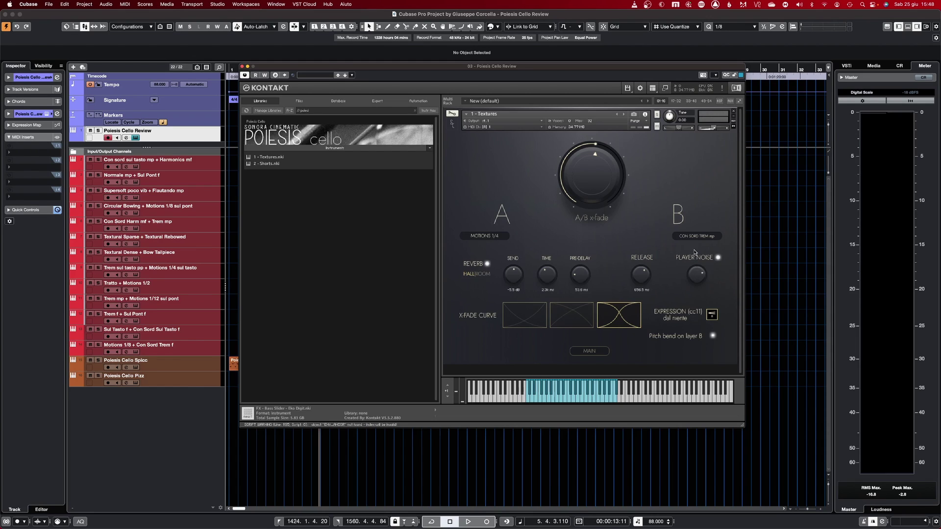
{"action": "left_click", "coordinate": [719, 258]}
{"action": "left_click", "coordinate": [719, 258]}
{"action": "left_click_drag", "start_coordinate": [703, 273], "coordinate": [702, 274]}
Compare the three X-fade curves, select the first one, toggle the Expression (cc11) dal niente option and return to the main page
{"action": "left_click", "coordinate": [518, 309]}
{"action": "left_click", "coordinate": [556, 314]}
{"action": "left_click", "coordinate": [611, 323]}
{"action": "left_click", "coordinate": [511, 325]}
{"action": "left_click", "coordinate": [571, 324]}
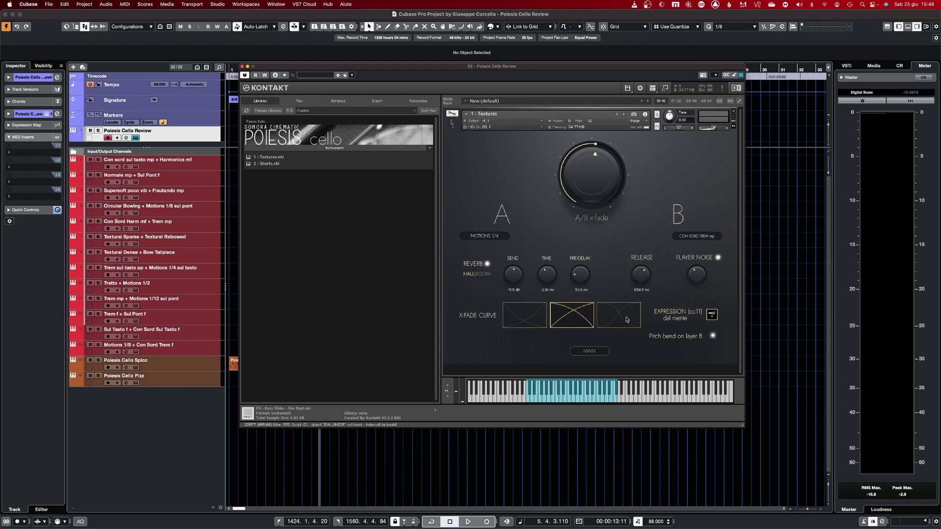
{"action": "left_click", "coordinate": [622, 320]}
{"action": "left_click", "coordinate": [535, 323]}
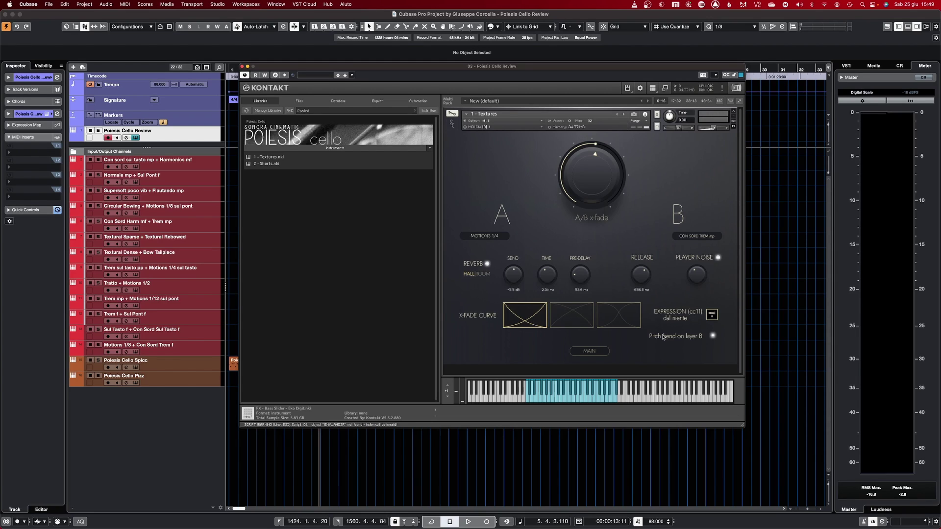
{"action": "left_click", "coordinate": [712, 316]}
{"action": "left_click", "coordinate": [593, 352]}
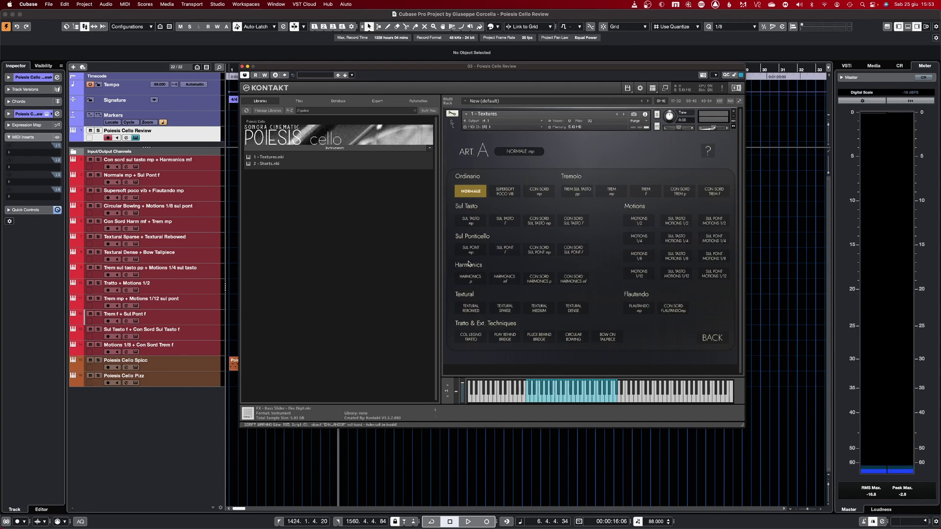
Set layer A's articulation to Sul Pont mp and layer B's articulation to Con Sord Trem mp
{"action": "left_click", "coordinate": [471, 250]}
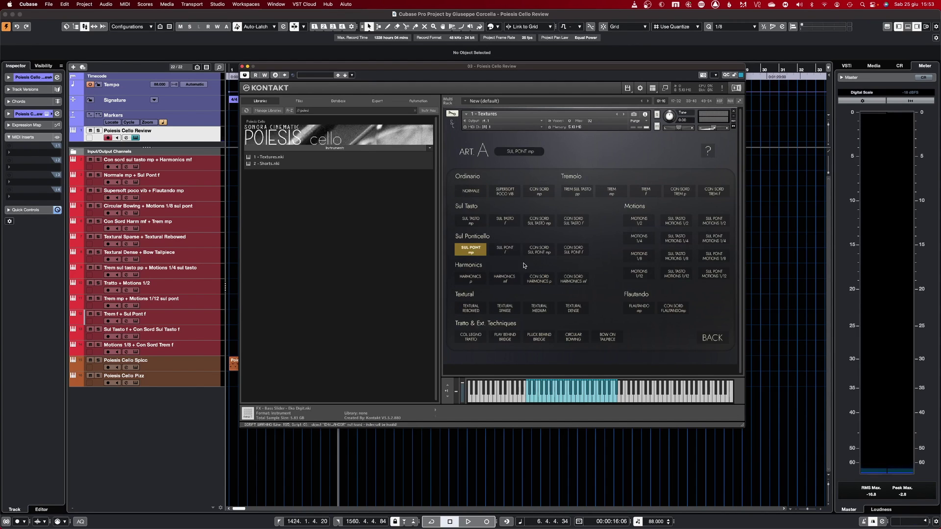
{"action": "left_click", "coordinate": [716, 351]}
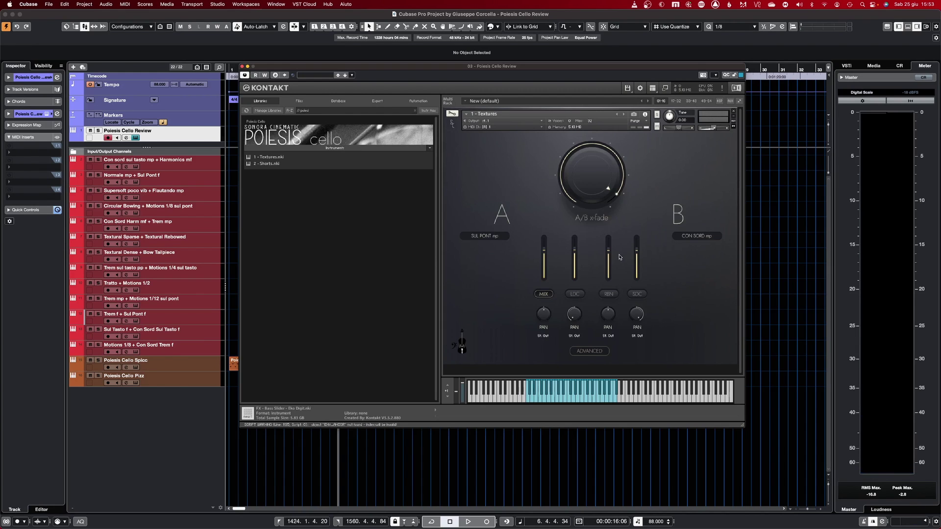
{"action": "left_click", "coordinate": [698, 239]}
{"action": "left_click", "coordinate": [680, 192]}
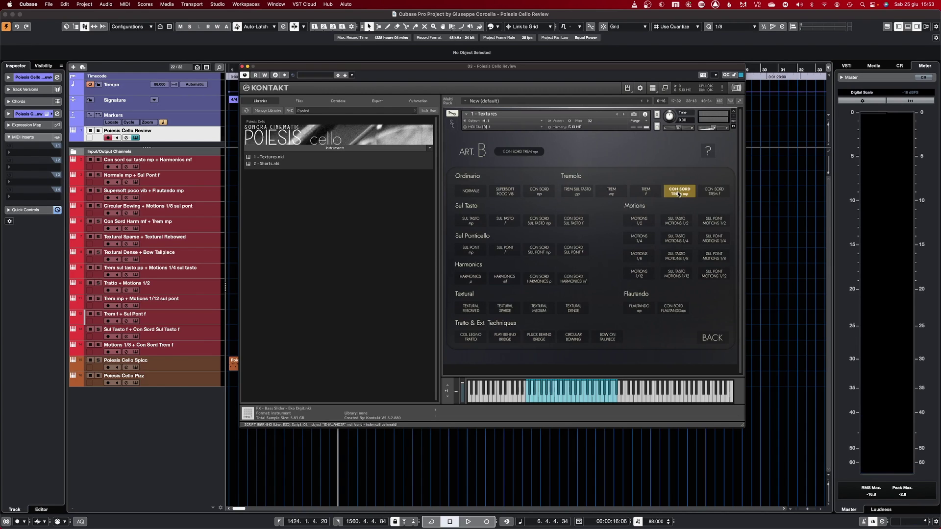
{"action": "left_click", "coordinate": [718, 342]}
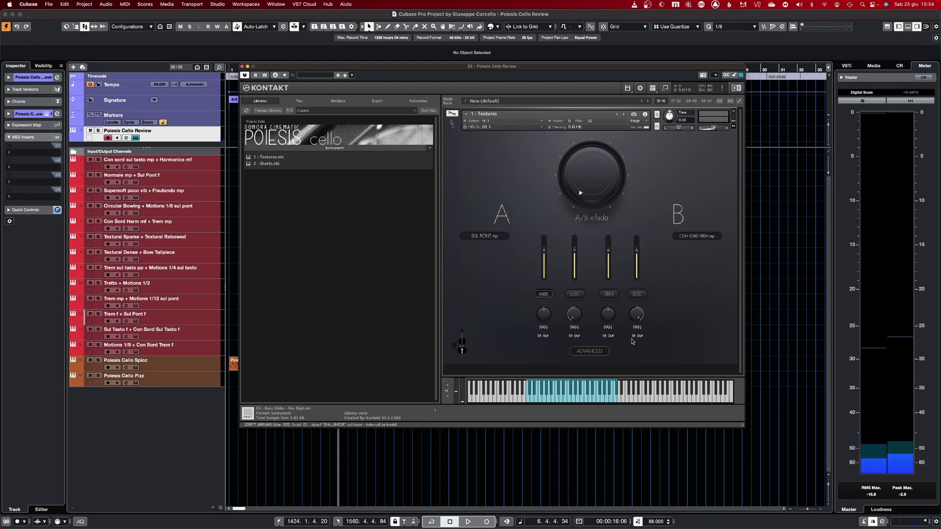
Set layer A's articulation to Sul Tasto f and layer B's articulation to Trem f
{"action": "left_click", "coordinate": [493, 236]}
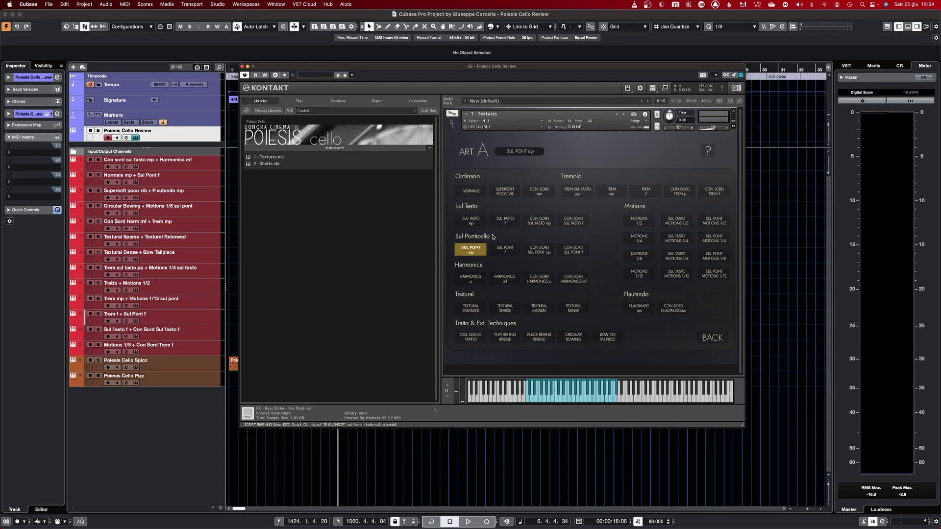
{"action": "left_click", "coordinate": [509, 224]}
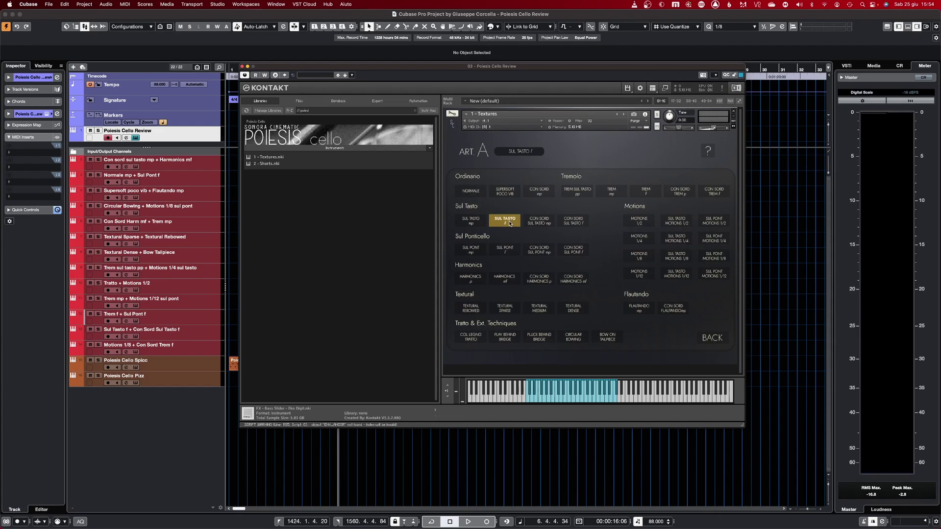
{"action": "left_click", "coordinate": [713, 339]}
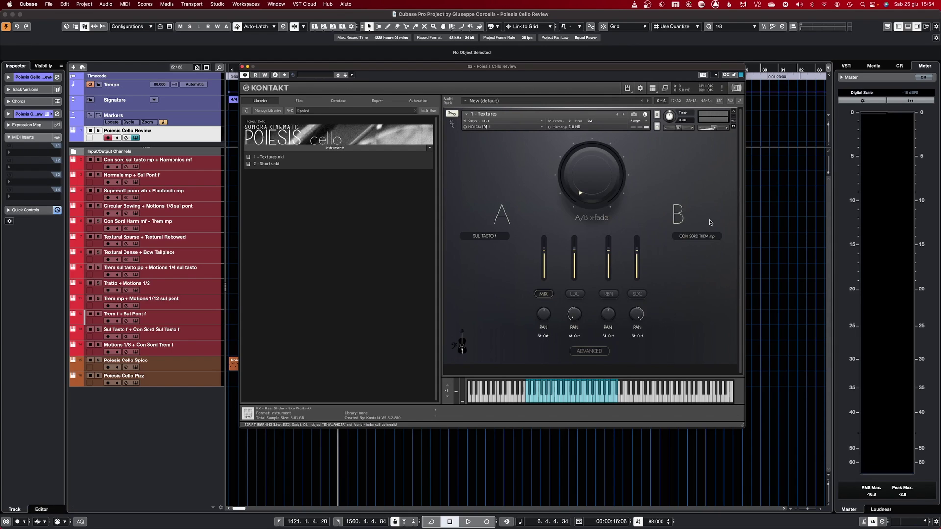
{"action": "left_click", "coordinate": [696, 237]}
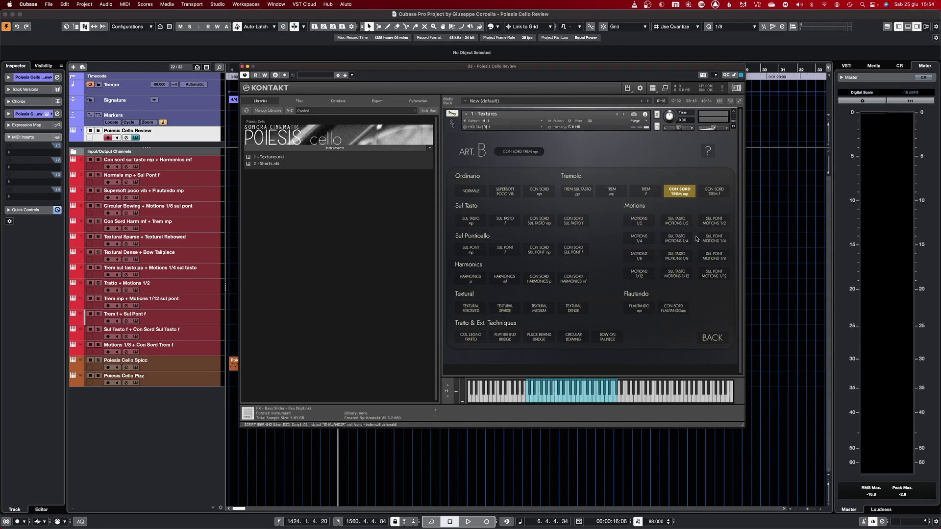
{"action": "left_click", "coordinate": [646, 195]}
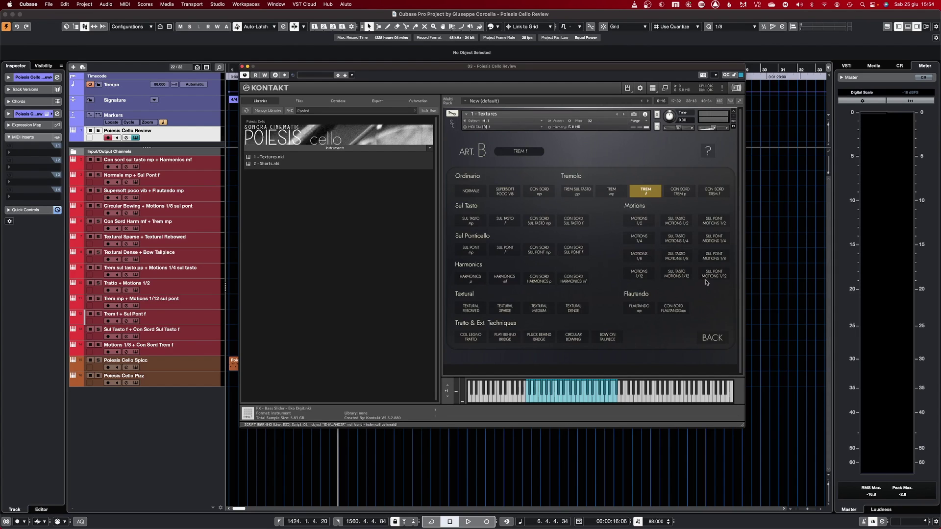
{"action": "left_click", "coordinate": [719, 338]}
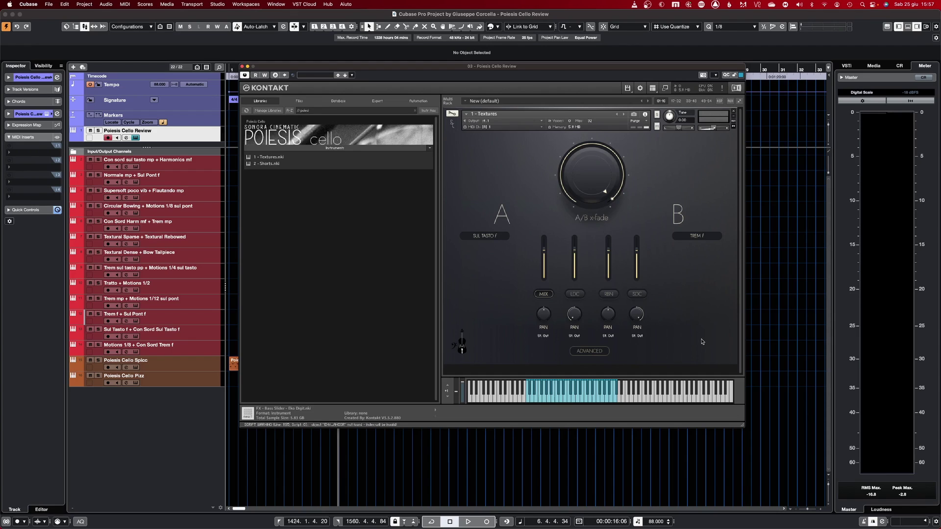
Set layer A's articulation to Con Sord Sul Pont f and layer B's articulation to Trem Sul Tasto pp
{"action": "left_click", "coordinate": [493, 236]}
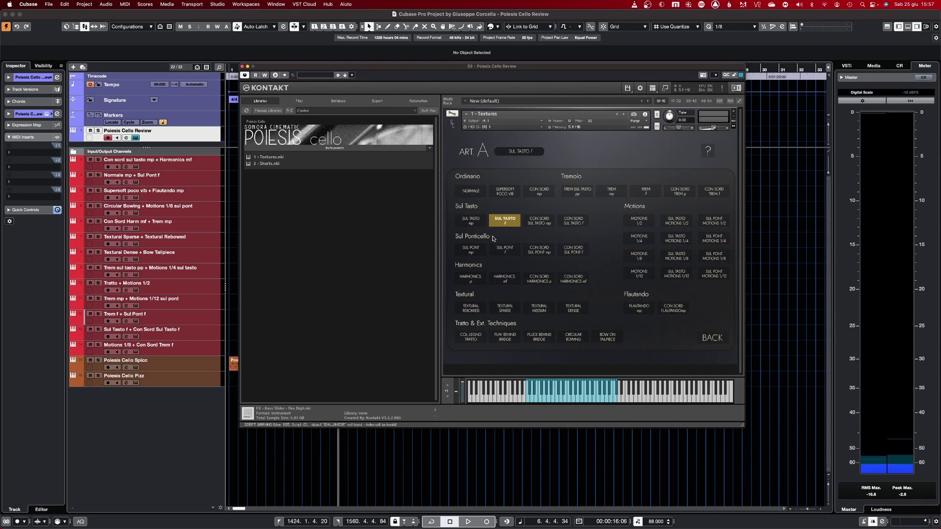
{"action": "left_click", "coordinate": [580, 252]}
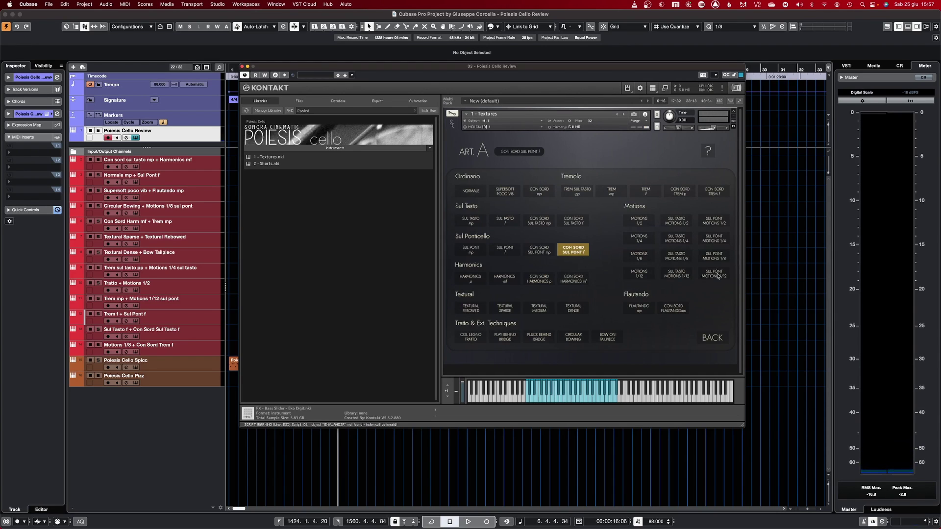
{"action": "left_click", "coordinate": [719, 339]}
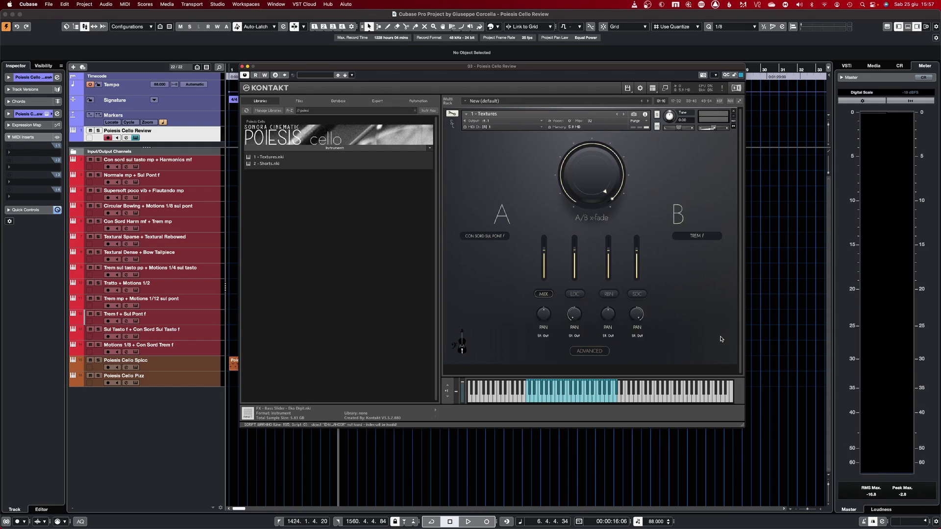
{"action": "left_click", "coordinate": [706, 236]}
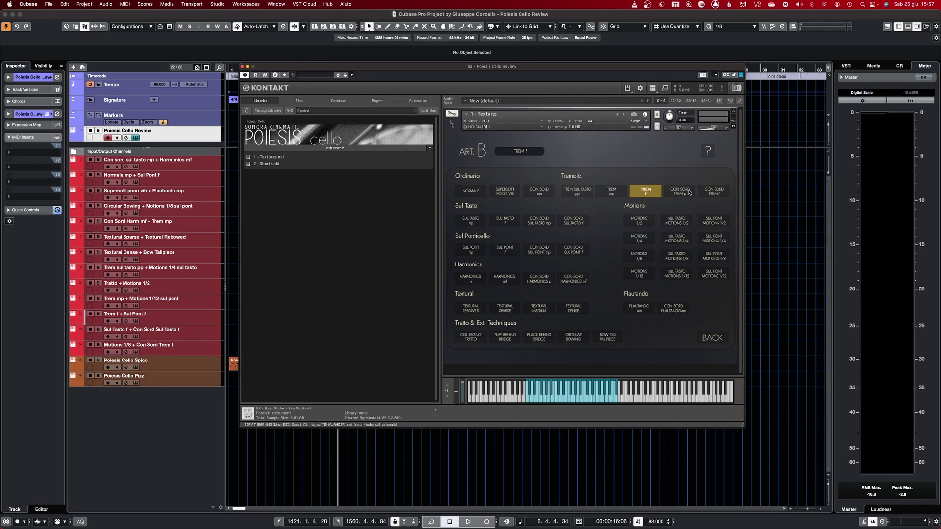
{"action": "left_click", "coordinate": [572, 194]}
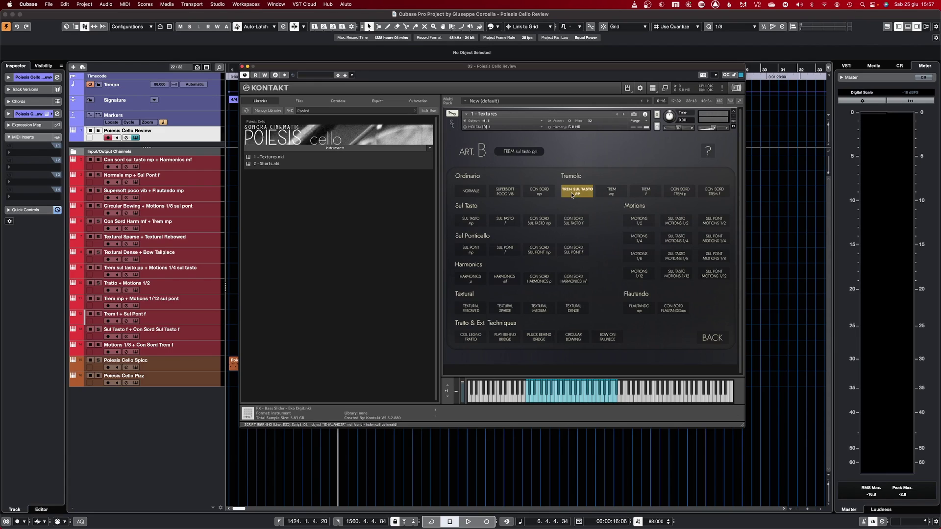
{"action": "left_click", "coordinate": [712, 337]}
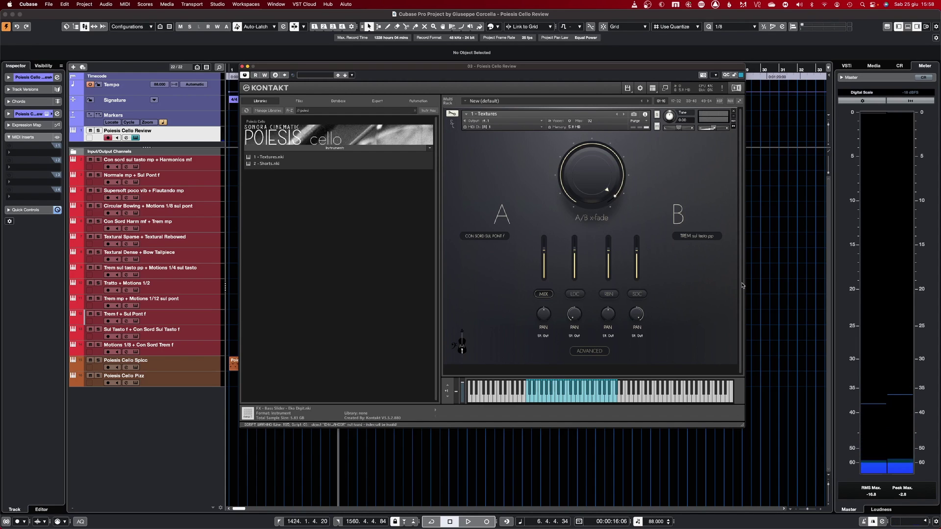
Set layer A's articulation to Harmonics mf and layer B's articulation to Flautando mp
{"action": "left_click", "coordinate": [485, 235]}
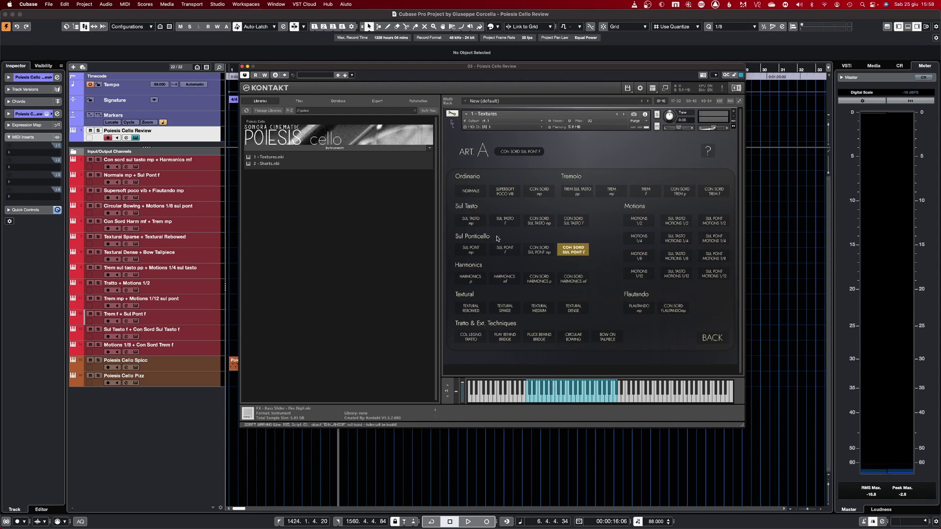
{"action": "left_click", "coordinate": [503, 279]}
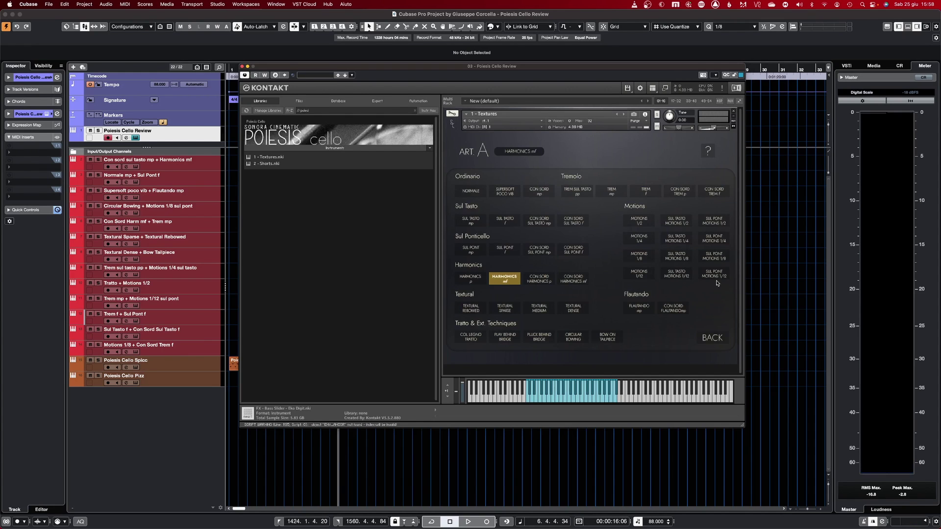
{"action": "left_click", "coordinate": [713, 338]}
{"action": "left_click", "coordinate": [699, 236]}
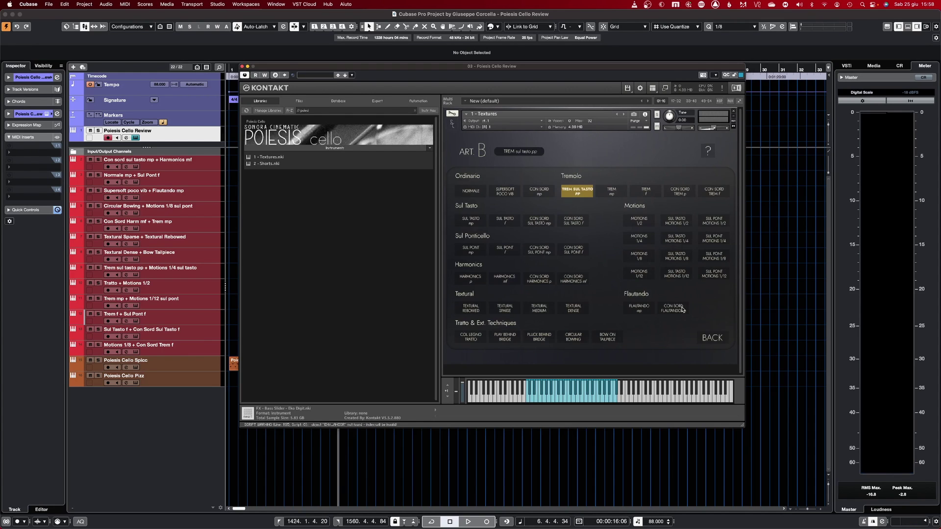
{"action": "left_click", "coordinate": [639, 308]}
{"action": "left_click", "coordinate": [713, 338]}
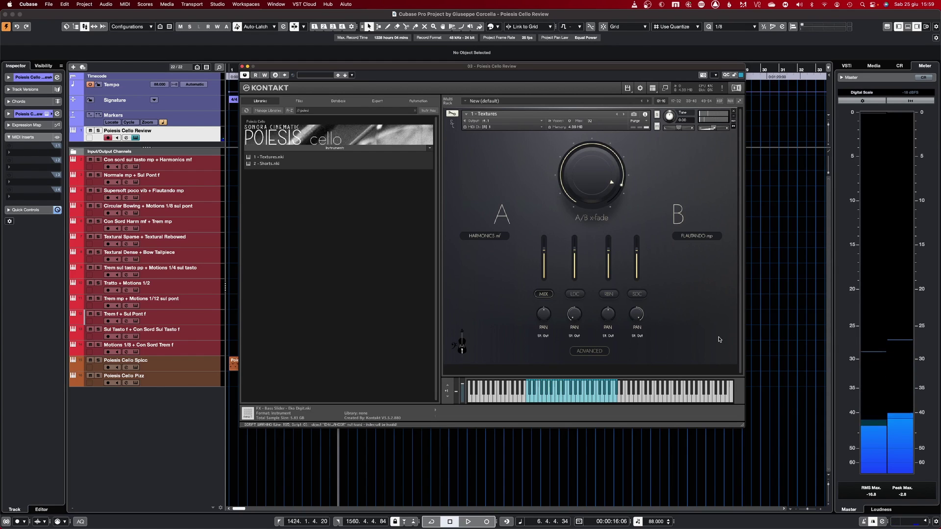
Set layer A's articulation to Motions 1/2 and layer B's articulation to Sul Pont Motions 1/8
{"action": "left_click", "coordinate": [484, 236]}
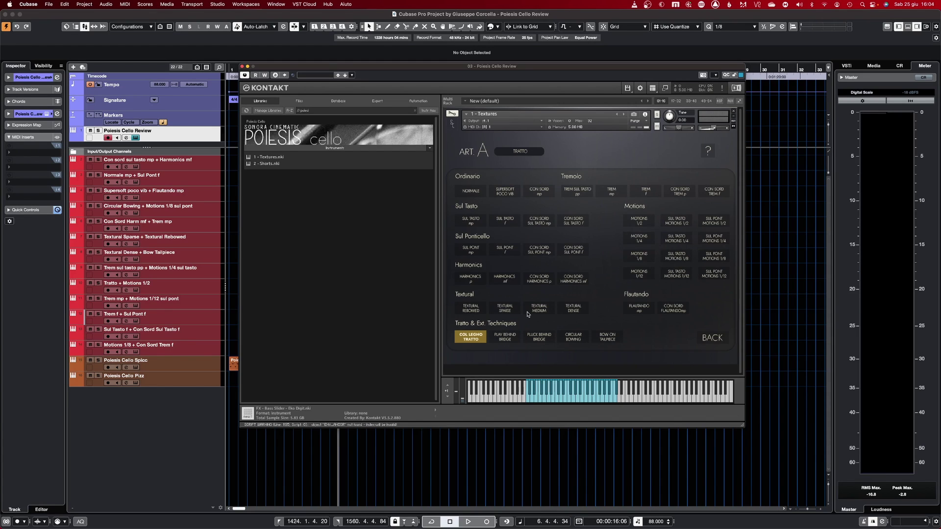
{"action": "left_click", "coordinate": [638, 221]}
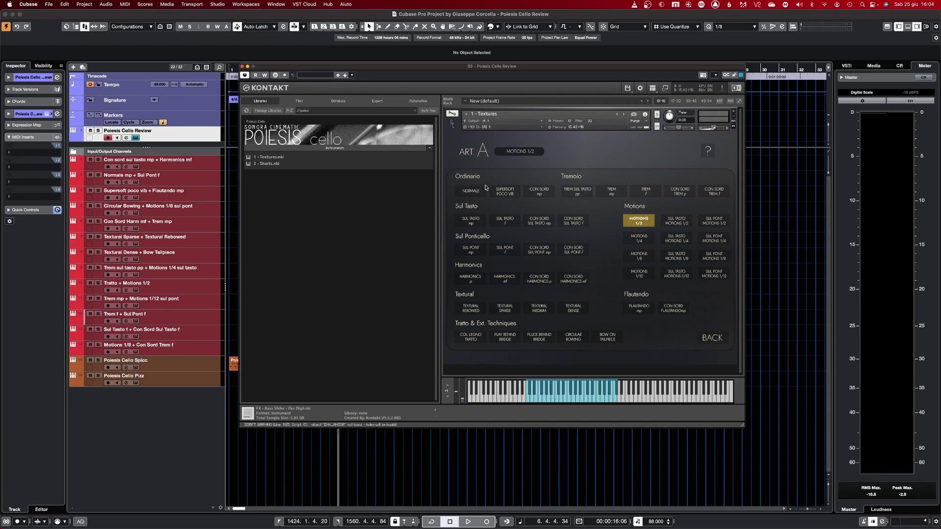
{"action": "left_click", "coordinate": [715, 340]}
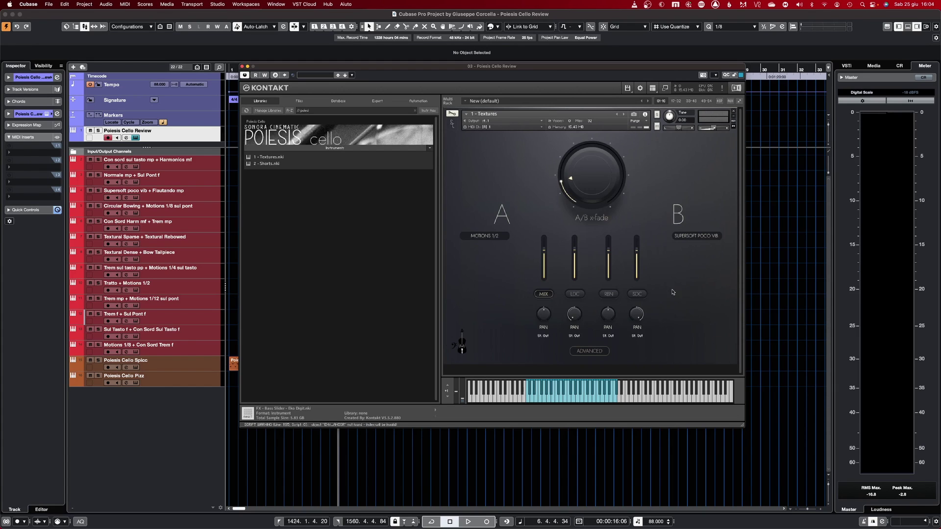
{"action": "left_click", "coordinate": [690, 237]}
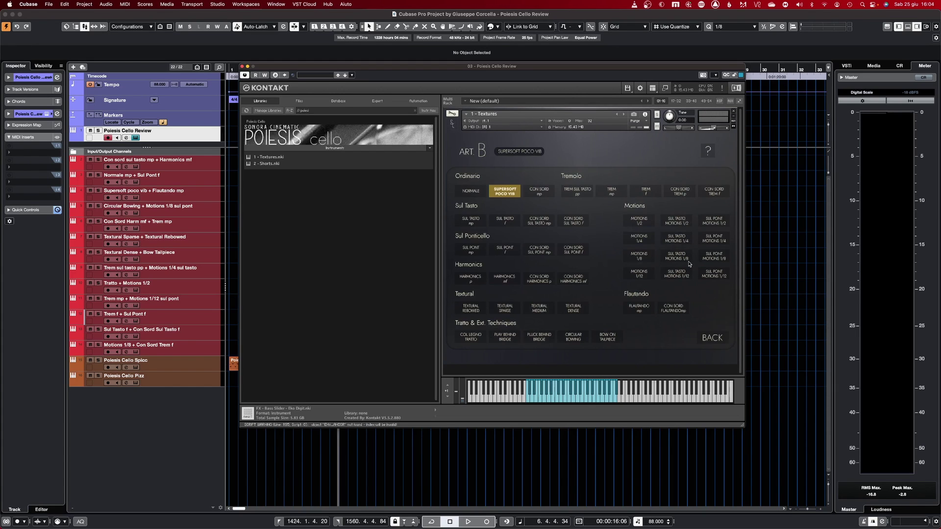
{"action": "left_click", "coordinate": [717, 259]}
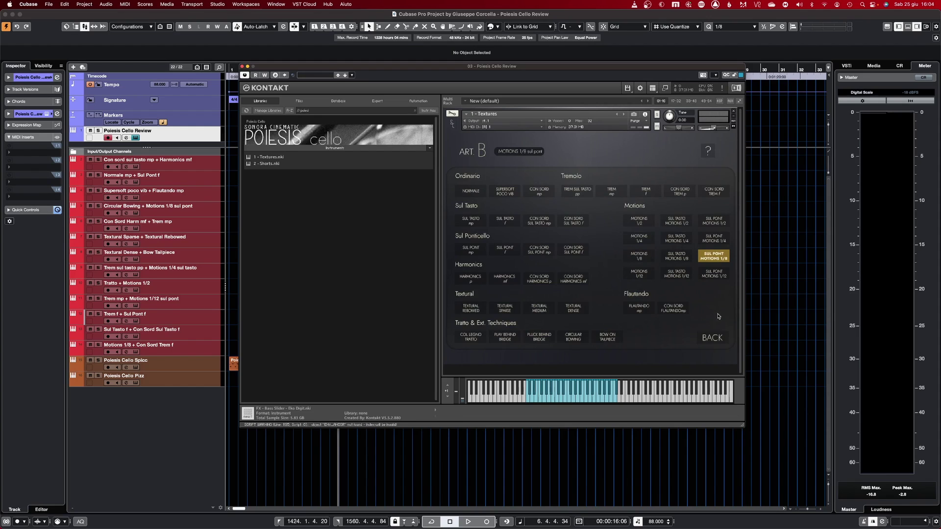
{"action": "left_click", "coordinate": [713, 338]}
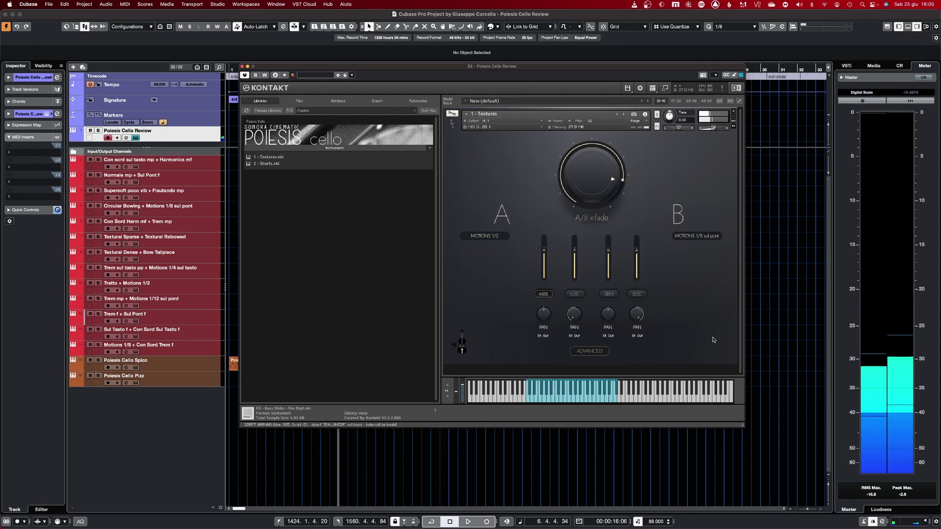
Set layer A's articulation to Motions 1/12 and layer B's articulation to Sul Tasto Motions 1/12
{"action": "left_click", "coordinate": [485, 237]}
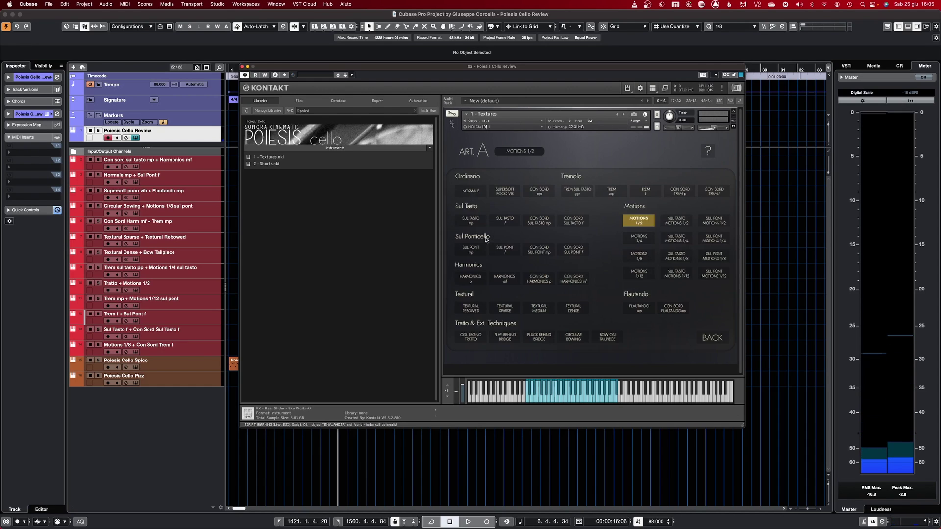
{"action": "left_click", "coordinate": [638, 273]}
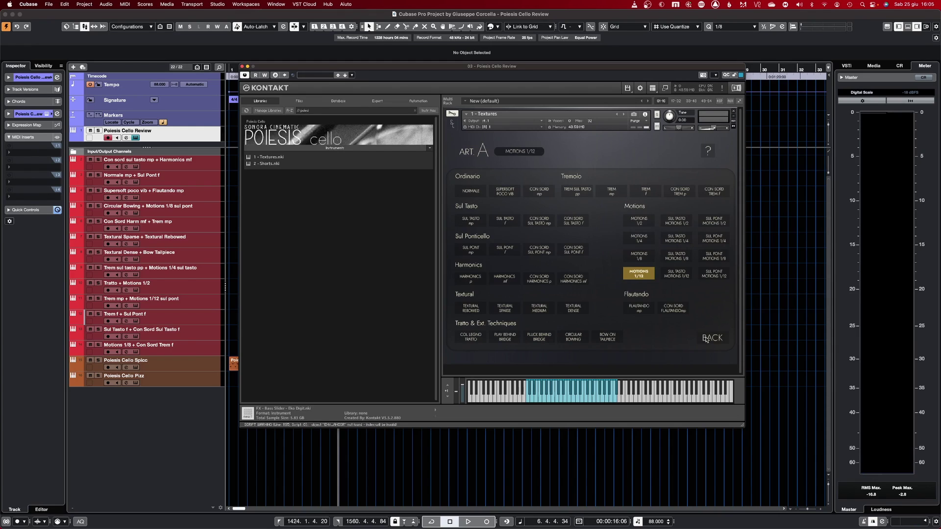
{"action": "left_click", "coordinate": [708, 338]}
{"action": "left_click", "coordinate": [694, 239]}
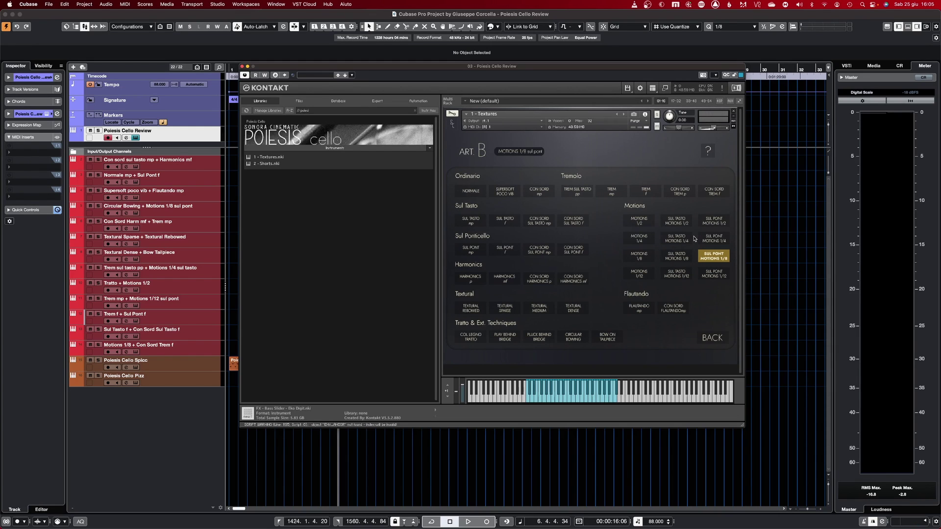
{"action": "left_click", "coordinate": [676, 273]}
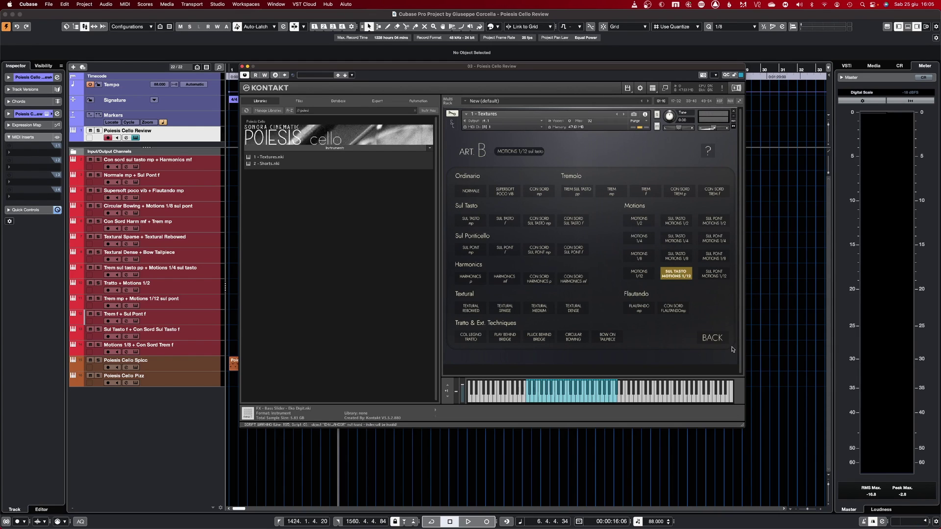
{"action": "left_click", "coordinate": [715, 339]}
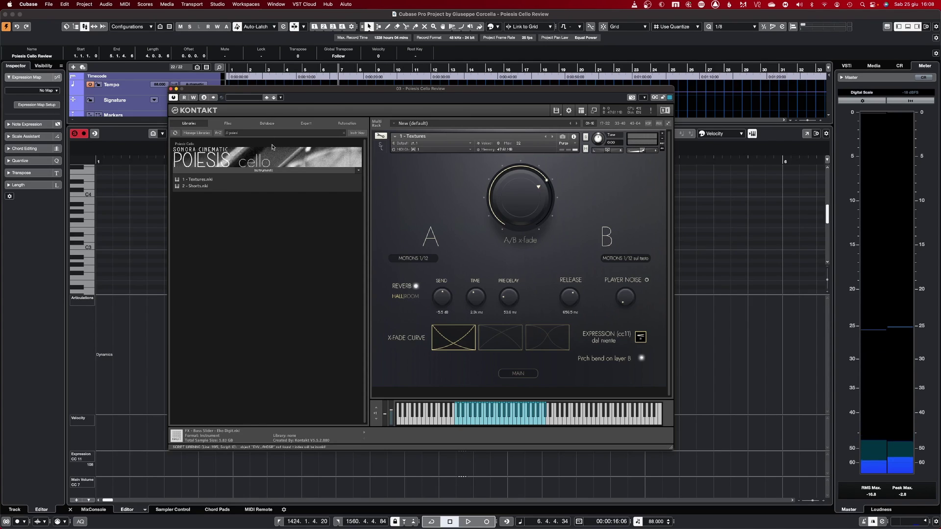
Set layer B's articulation to Sul Pont Motions 1/12 and layer A's articulation to Sul Tasto f
{"action": "left_click", "coordinate": [639, 258]}
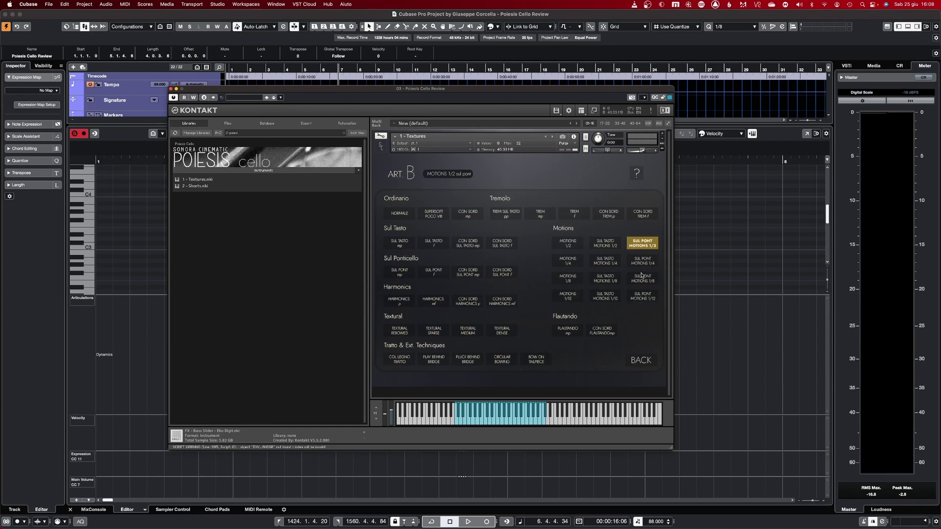
{"action": "left_click", "coordinate": [643, 298]}
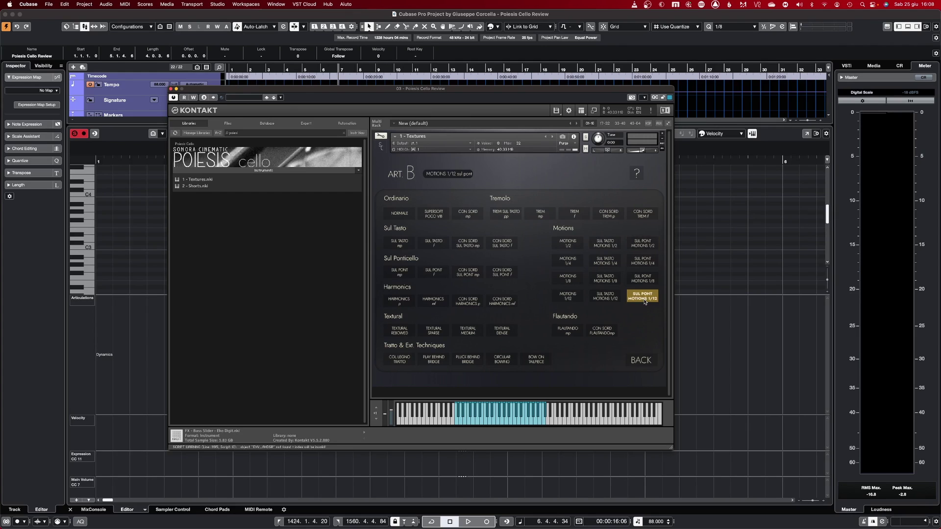
{"action": "left_click", "coordinate": [640, 362]}
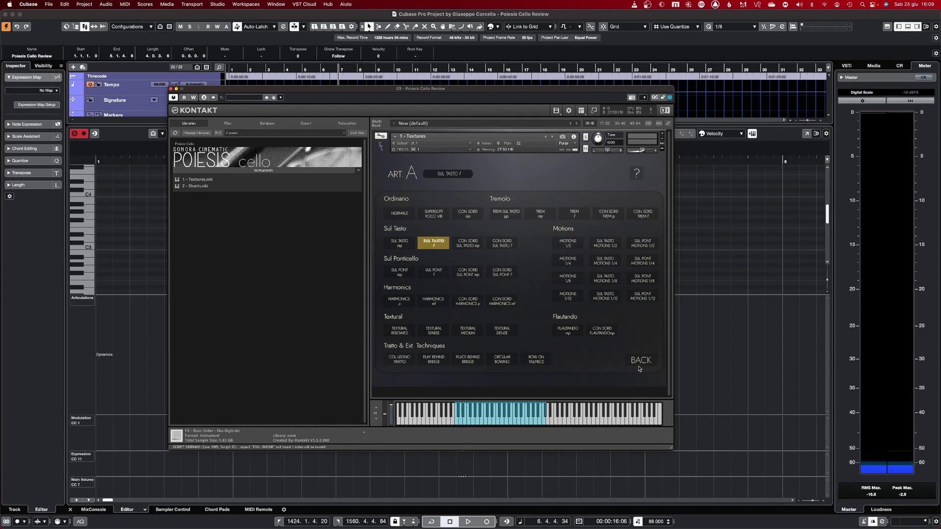
{"action": "left_click", "coordinate": [640, 362]}
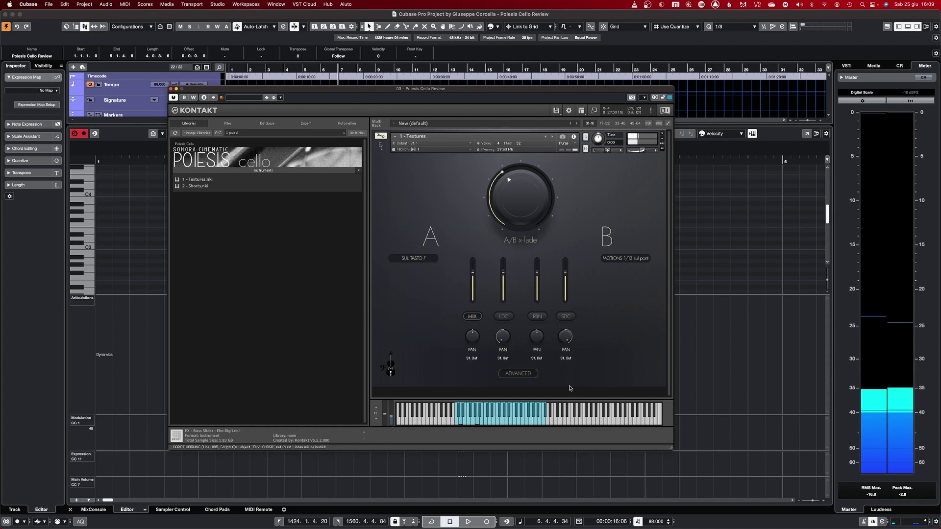
Compare the third and second X-fade curves in the advanced settings, reselect the first one and return to the main page
{"action": "left_click", "coordinate": [518, 374]}
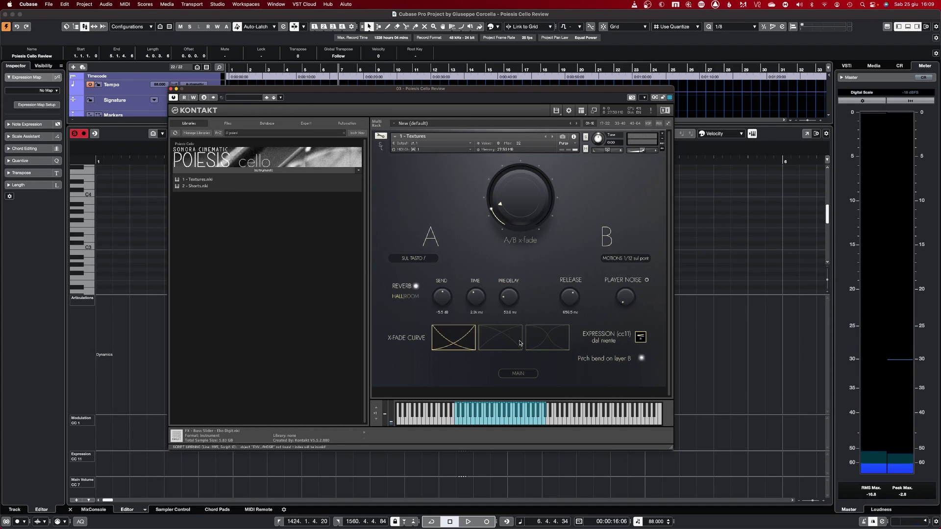
{"action": "left_click", "coordinate": [550, 344]}
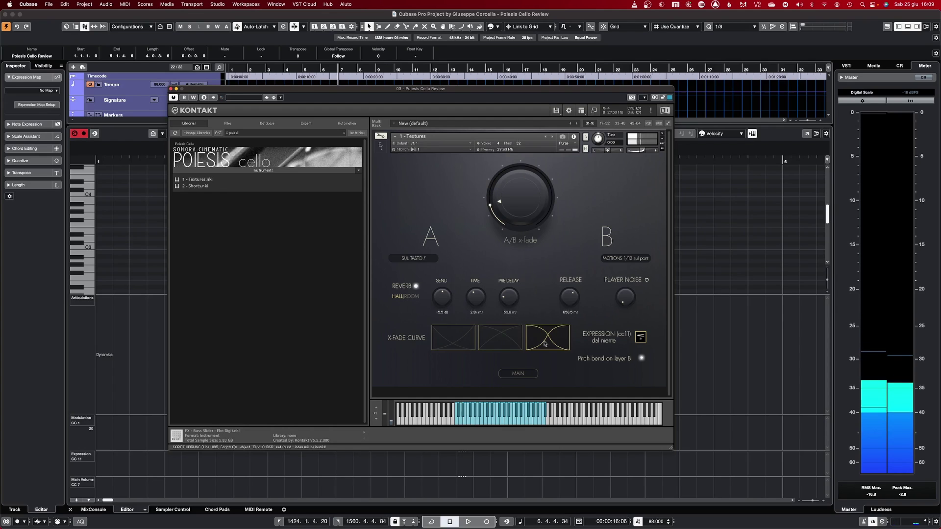
{"action": "left_click", "coordinate": [501, 342]}
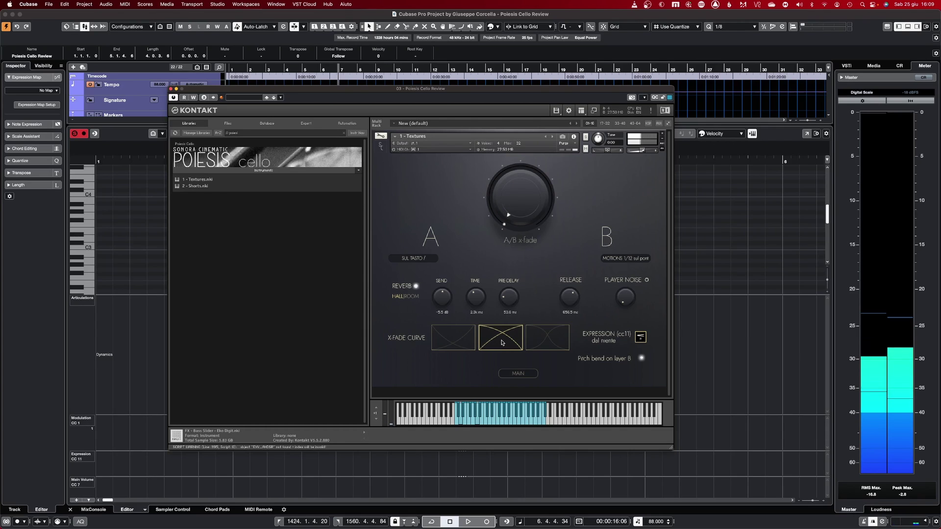
{"action": "left_click", "coordinate": [470, 345]}
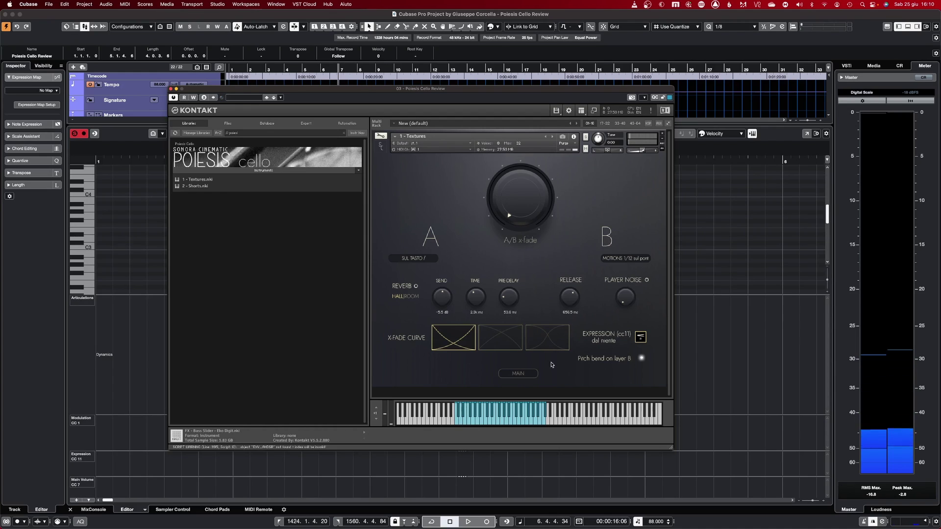
{"action": "left_click", "coordinate": [519, 374]}
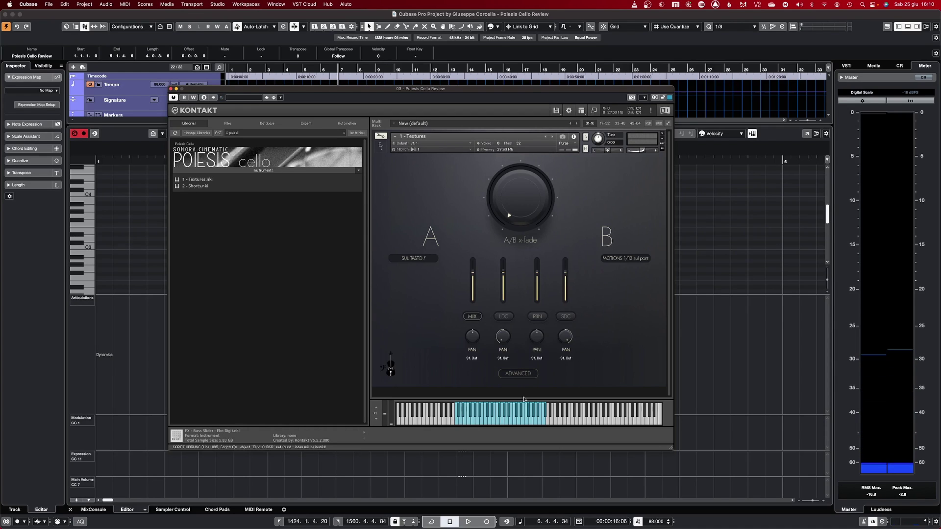
Audition the RBN and SDC microphones separately from MIX, and enable LDC, RBN and SDC together with MIX off
{"action": "left_click", "coordinate": [473, 316]}
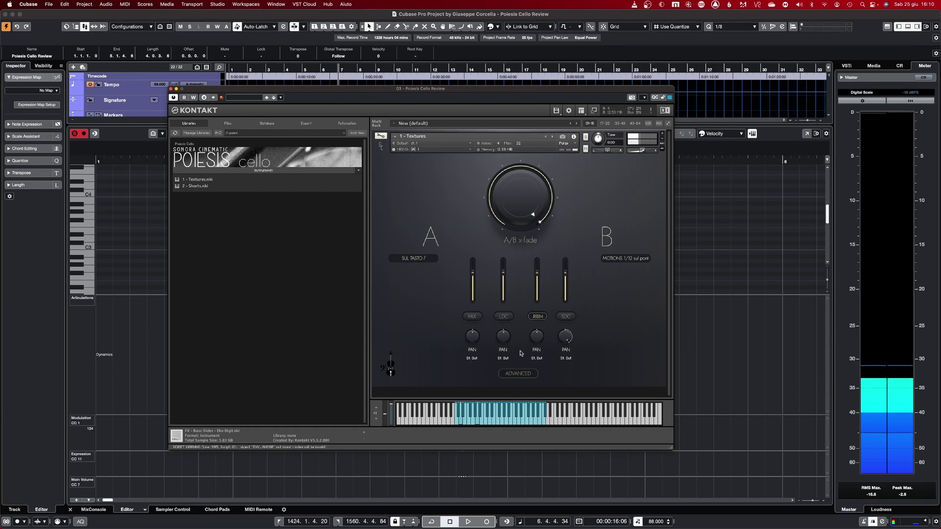
{"action": "left_click", "coordinate": [538, 316]}
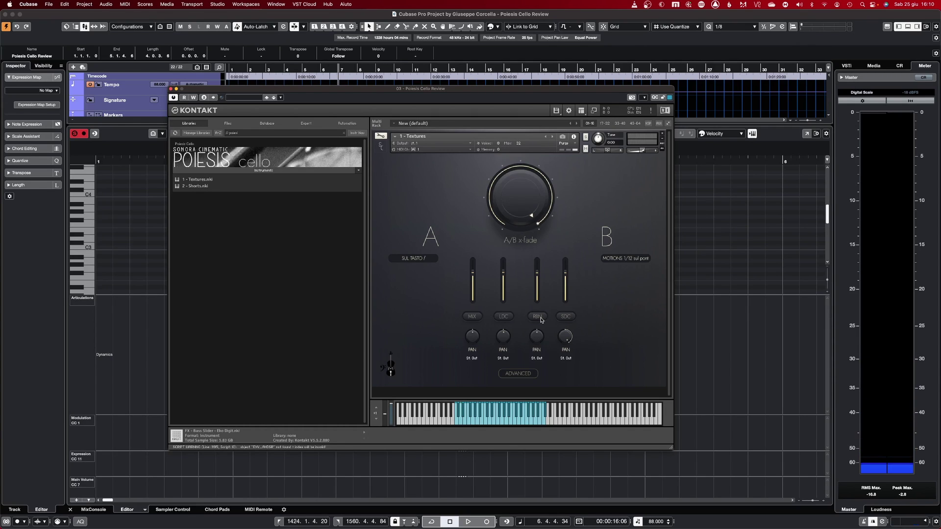
{"action": "left_click", "coordinate": [566, 316]}
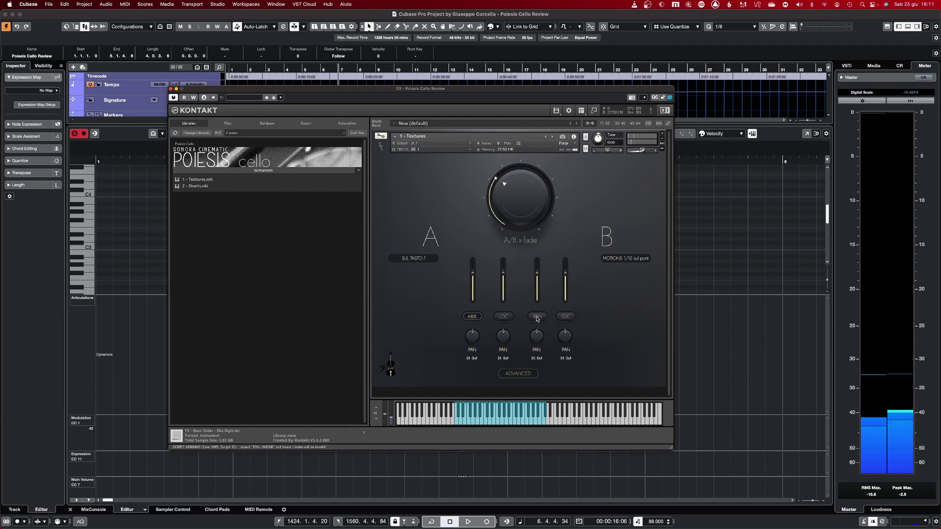
{"action": "left_click", "coordinate": [538, 318]}
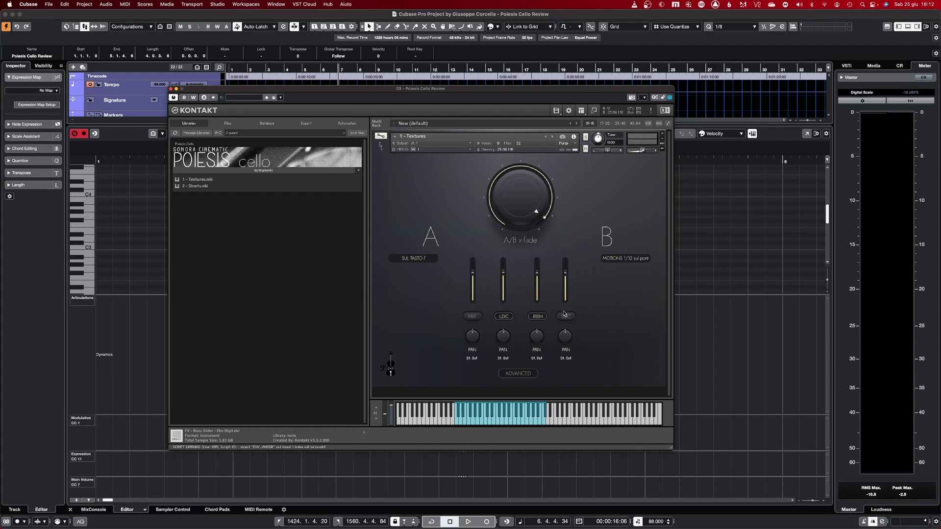
{"action": "left_click", "coordinate": [570, 319]}
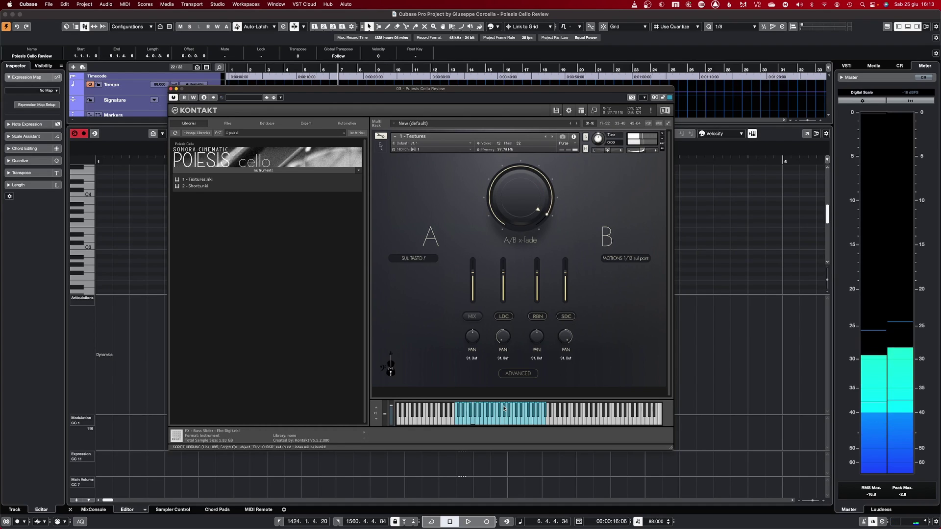
Enable the Hall reverb in the Textures patch's advanced settings and return to the main page
{"action": "left_click", "coordinate": [532, 374]}
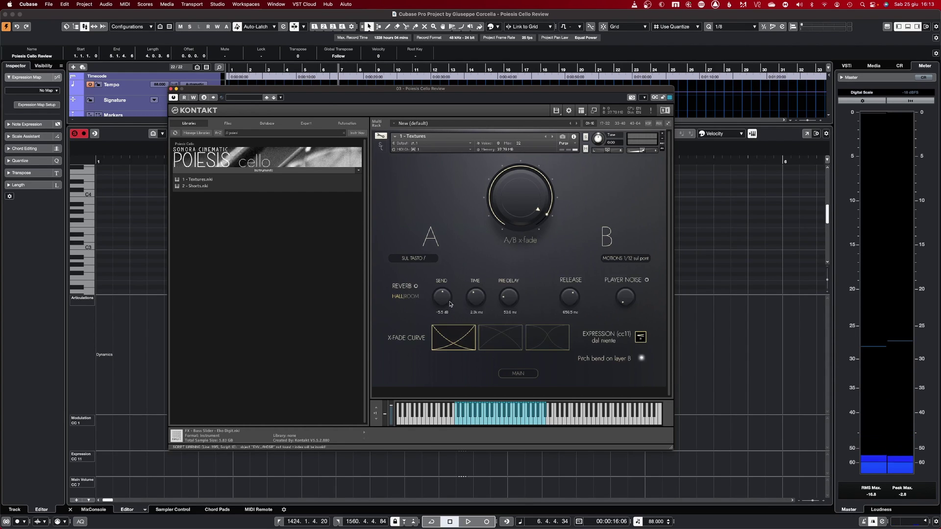
{"action": "left_click", "coordinate": [416, 286]}
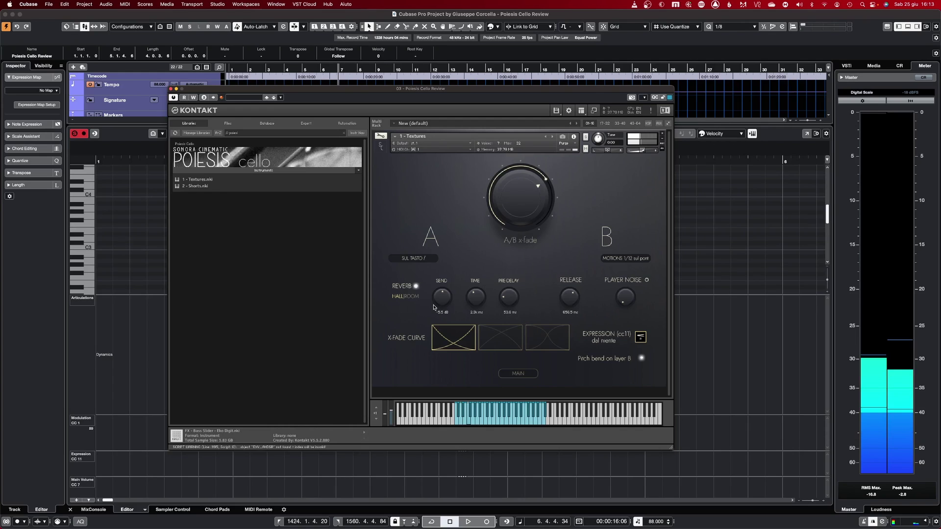
{"action": "left_click", "coordinate": [522, 374]}
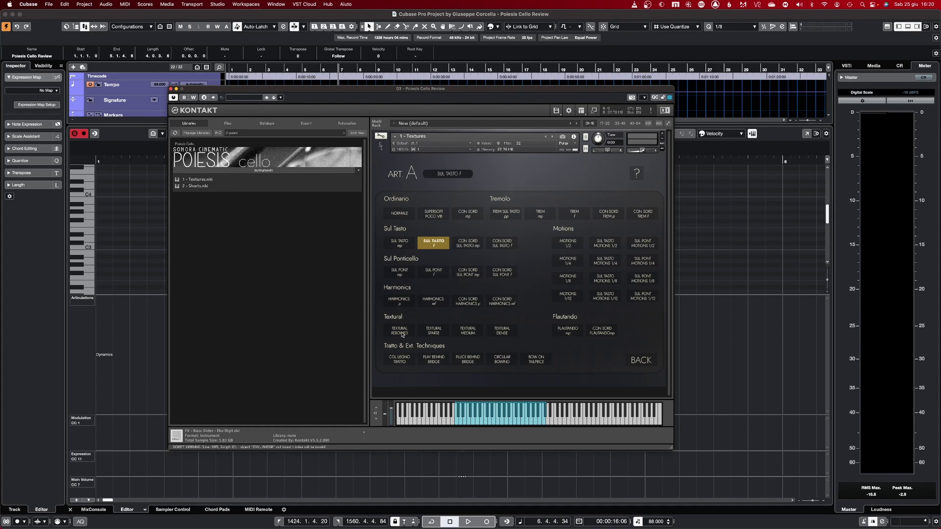
Set layer A's articulation to Textural Rebowed and layer B's articulation to Textural Dense
{"action": "left_click", "coordinate": [402, 331]}
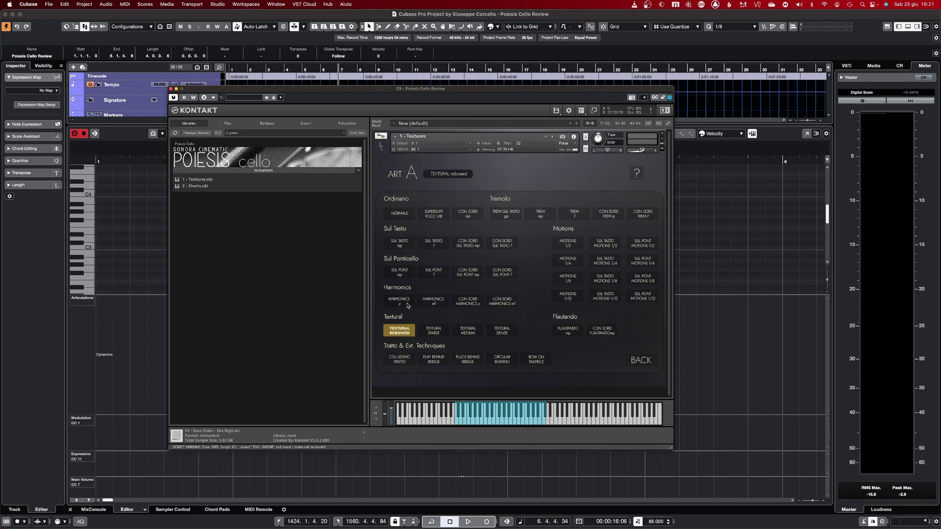
{"action": "left_click", "coordinate": [498, 331]}
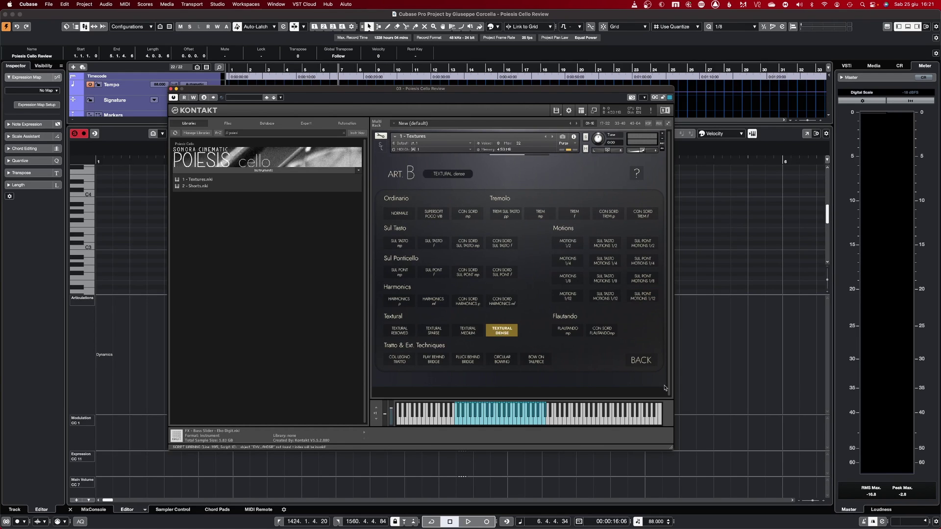
{"action": "left_click", "coordinate": [642, 361]}
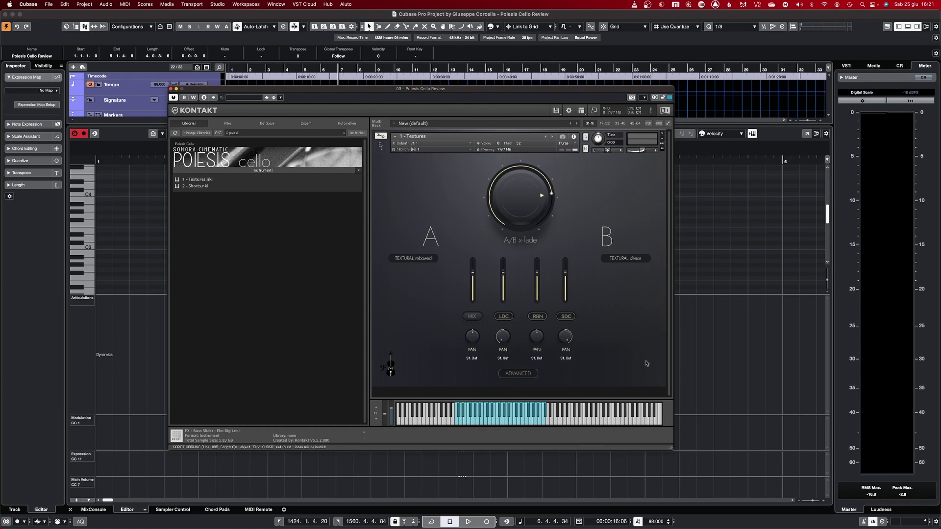
Switch the microphones to MIX only, and enable and raise the player noise in the advanced settings
{"action": "left_click", "coordinate": [473, 316]}
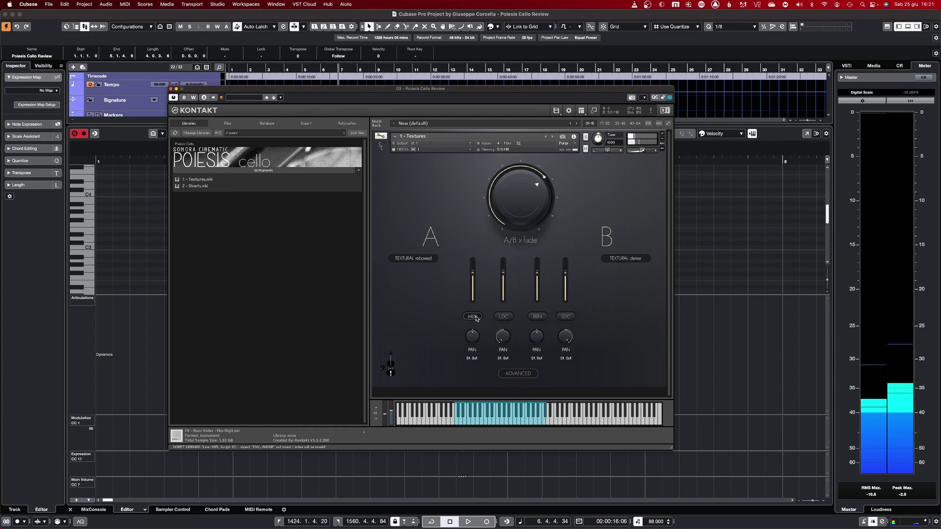
{"action": "left_click", "coordinate": [520, 373]}
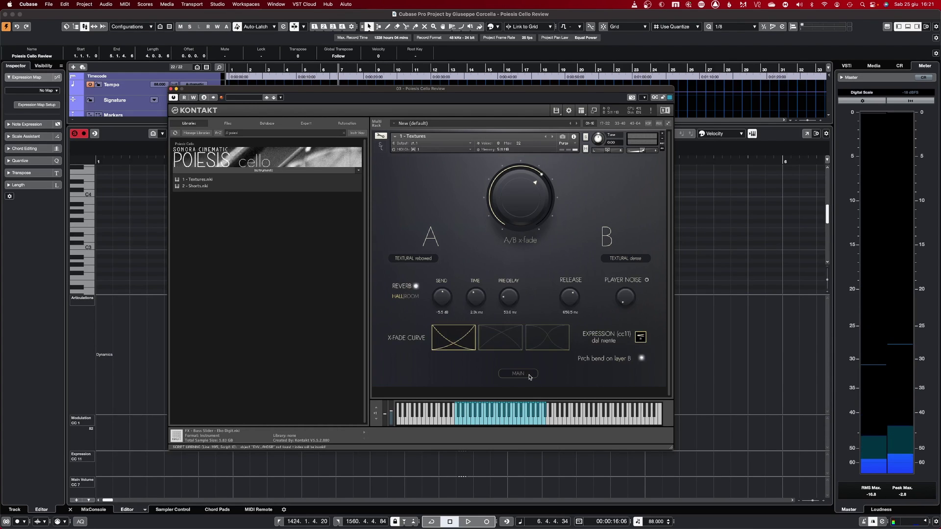
{"action": "left_click", "coordinate": [647, 282]}
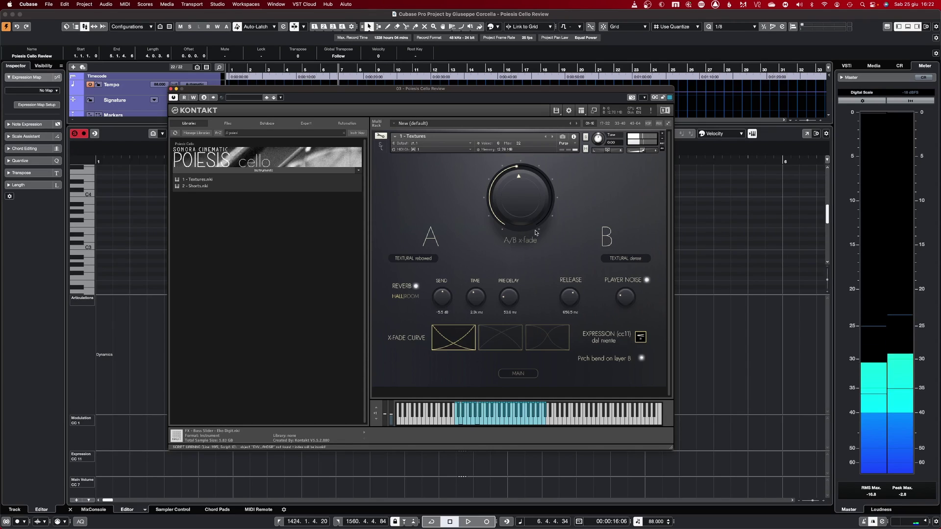
Audition the A/B x-fade by sweeping it towards B and back towards A, toggling the pitch bend on layer B
{"action": "left_click_drag", "start_coordinate": [517, 201], "coordinate": [517, 153]}
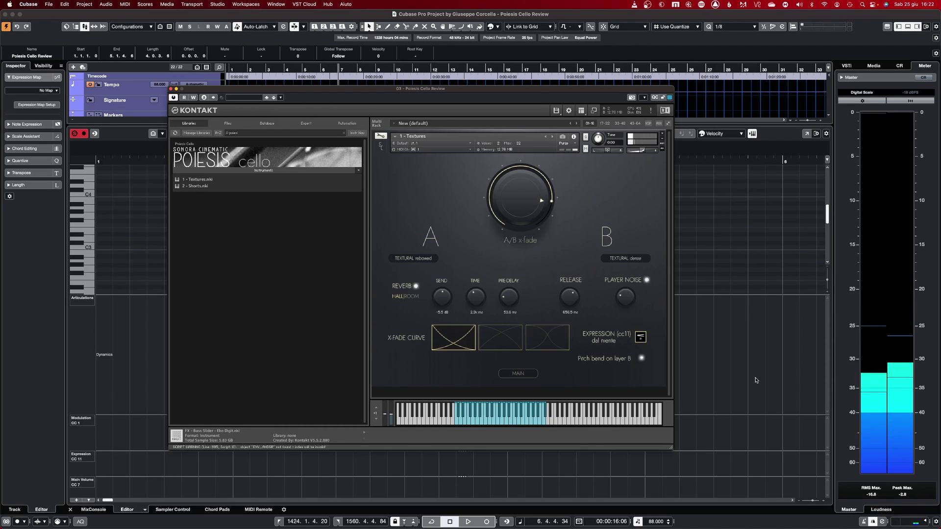
{"action": "left_click", "coordinate": [640, 358]}
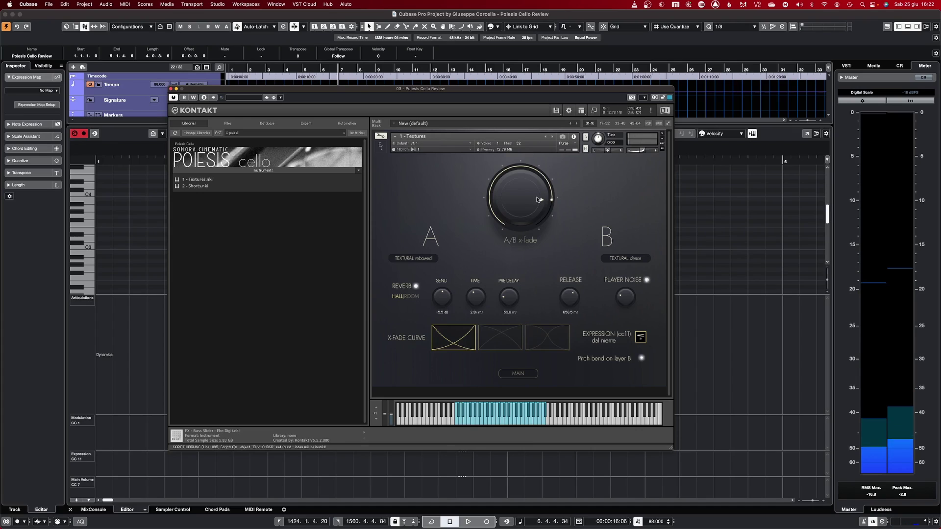
{"action": "left_click_drag", "start_coordinate": [545, 200], "coordinate": [531, 439]}
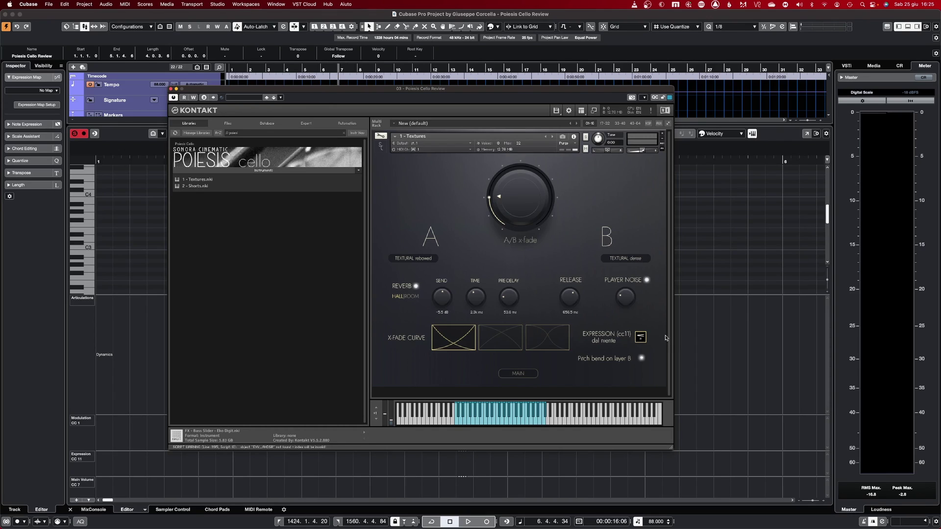
{"action": "left_click", "coordinate": [642, 359]}
Set layer A's articulation to Textural Sparse and layer B's articulation to Textural Medium
{"action": "left_click", "coordinate": [431, 259]}
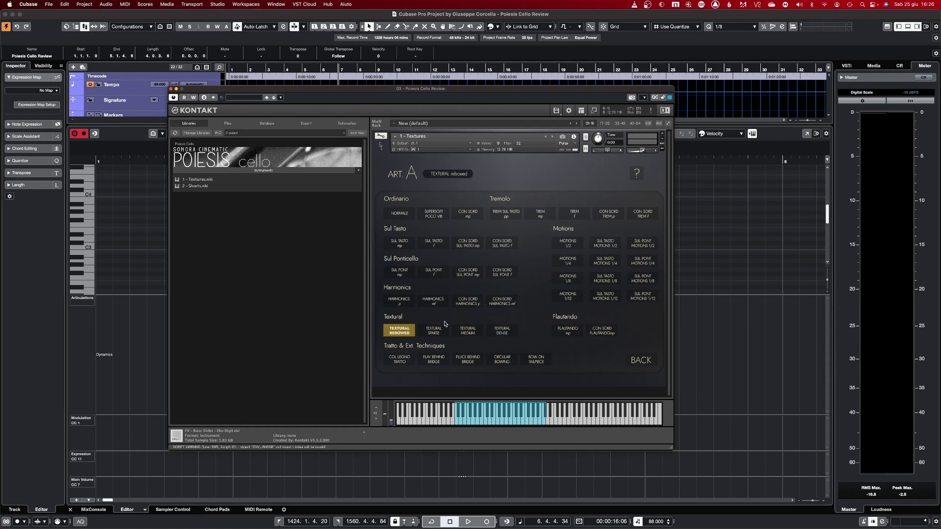
{"action": "left_click", "coordinate": [442, 332]}
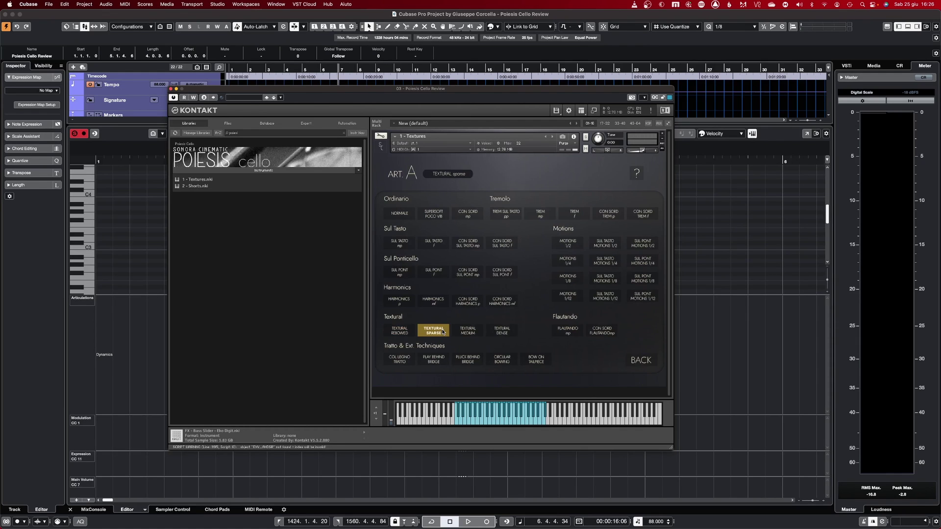
{"action": "left_click", "coordinate": [646, 360]}
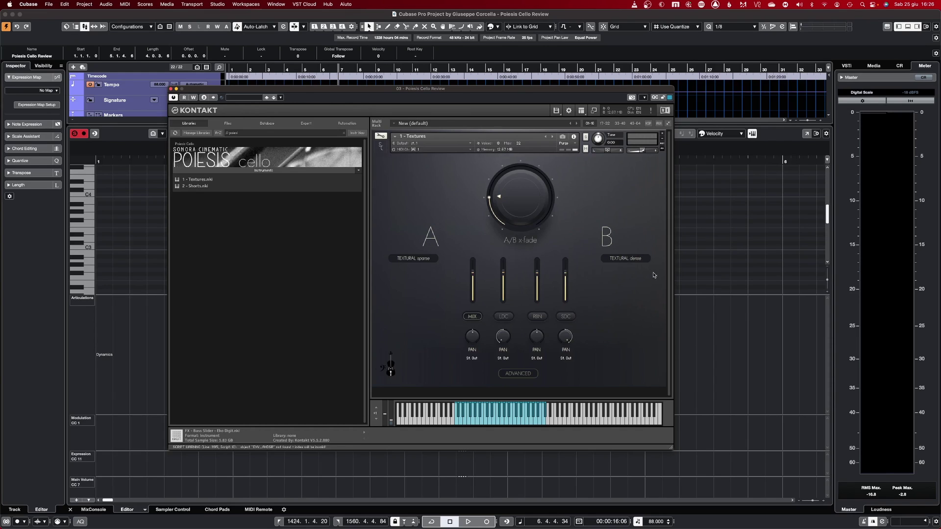
{"action": "left_click", "coordinate": [627, 260]}
{"action": "left_click", "coordinate": [461, 336]}
{"action": "left_click", "coordinate": [633, 362]}
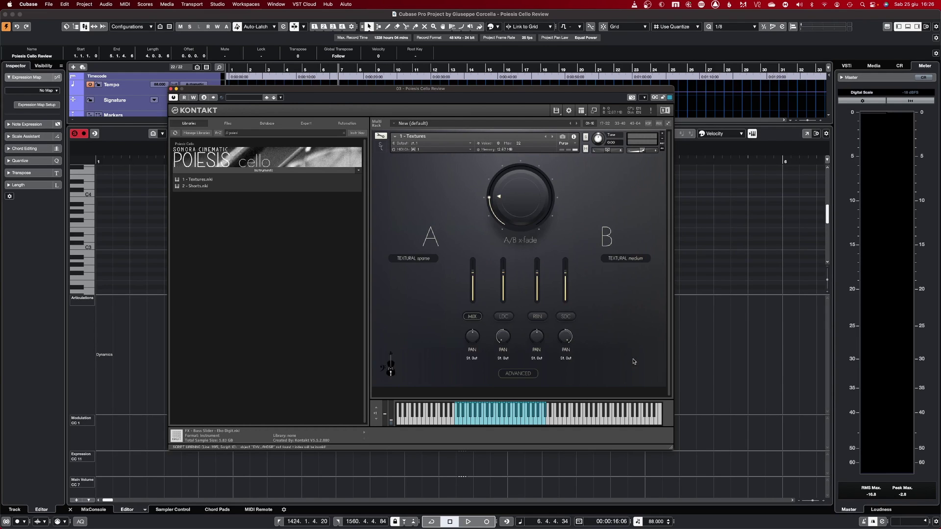
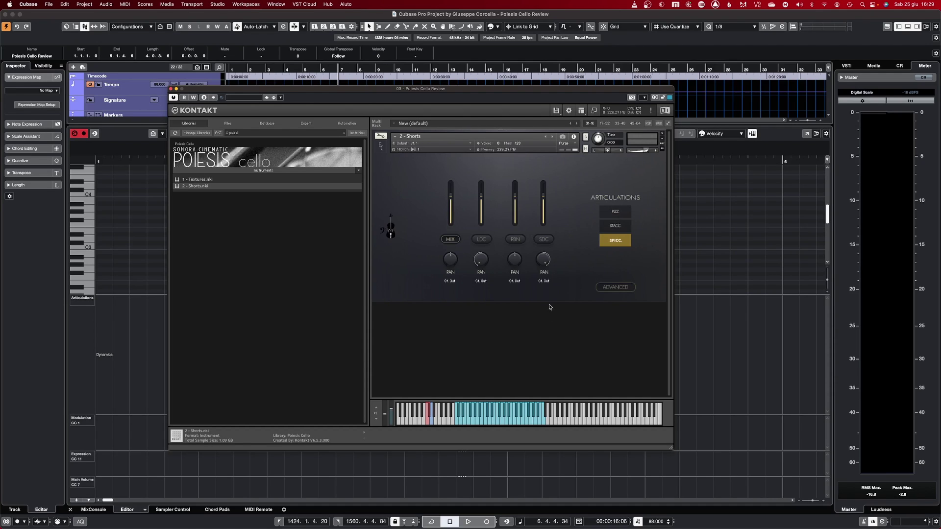
Check the Shorts patch's advanced settings, and audition the Stacc. and Spicc. articulations
{"action": "left_click", "coordinate": [612, 287]}
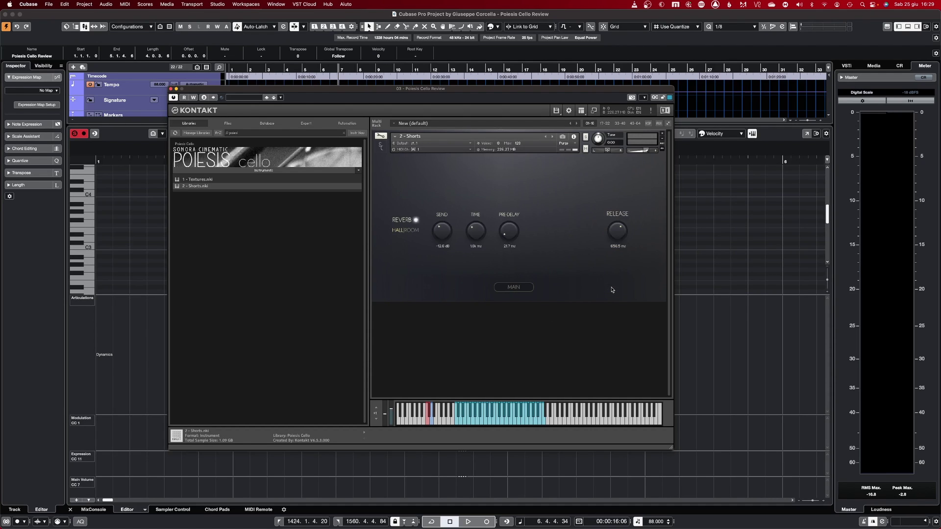
{"action": "left_click", "coordinate": [519, 288]}
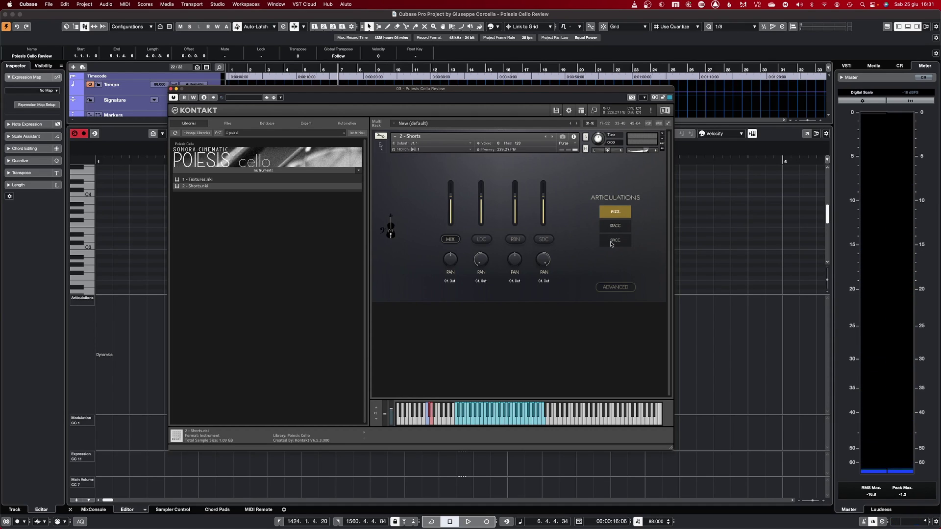
{"action": "left_click", "coordinate": [618, 227]}
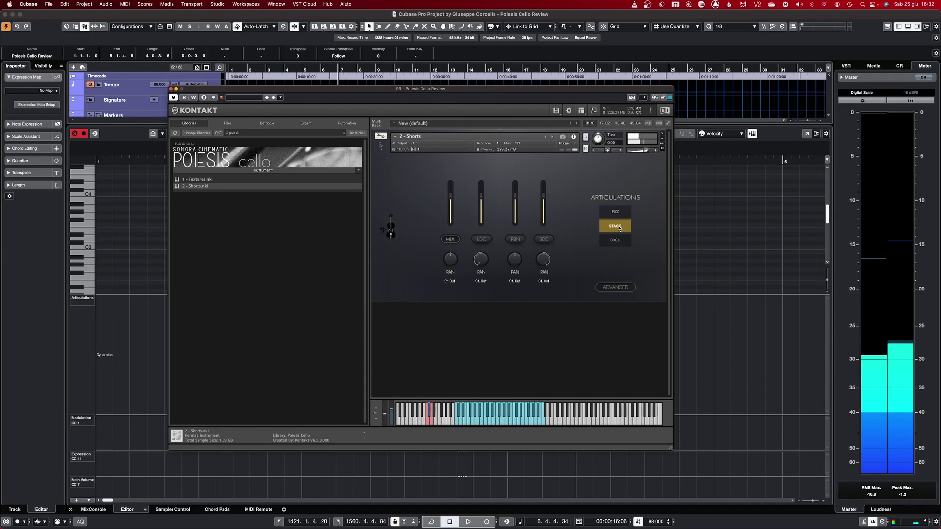
{"action": "left_click", "coordinate": [618, 240]}
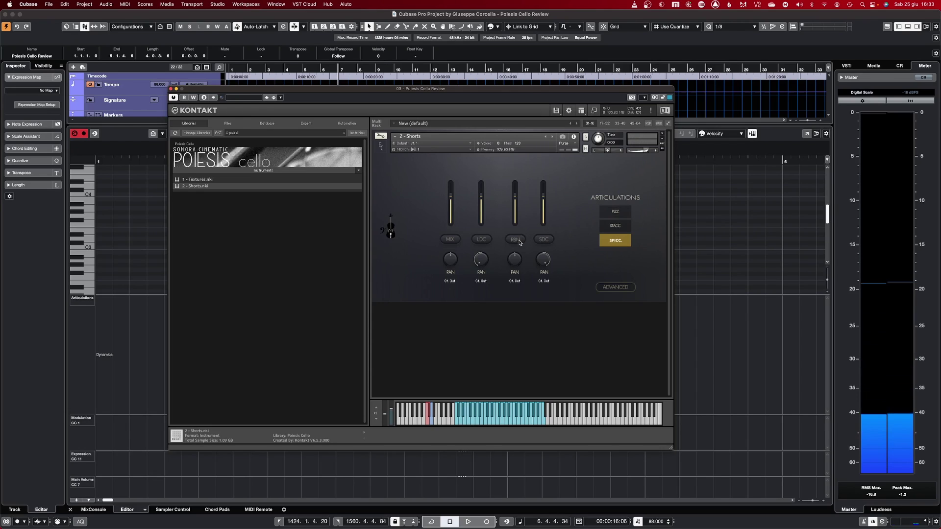
Enable the SDC microphone, and switch off the reverb in the Shorts patch's advanced settings
{"action": "left_click", "coordinate": [544, 239]}
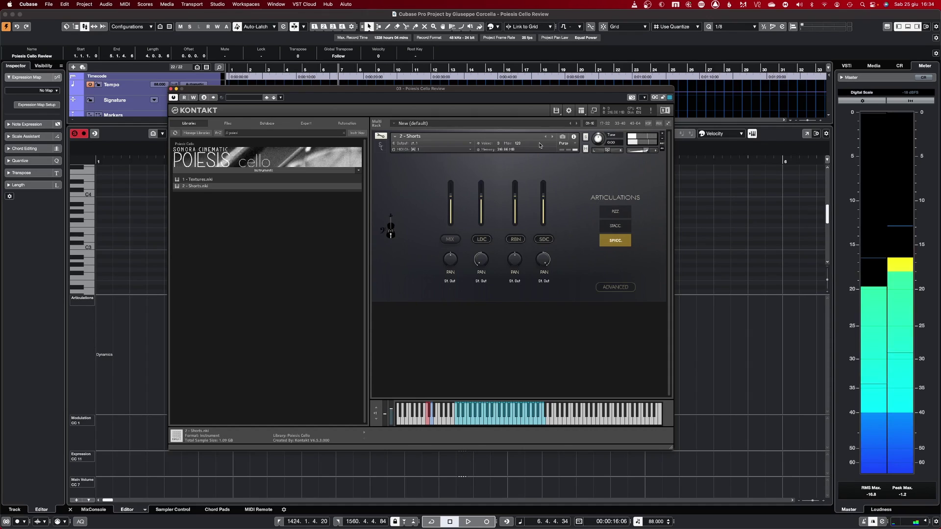
{"action": "left_click", "coordinate": [616, 288]}
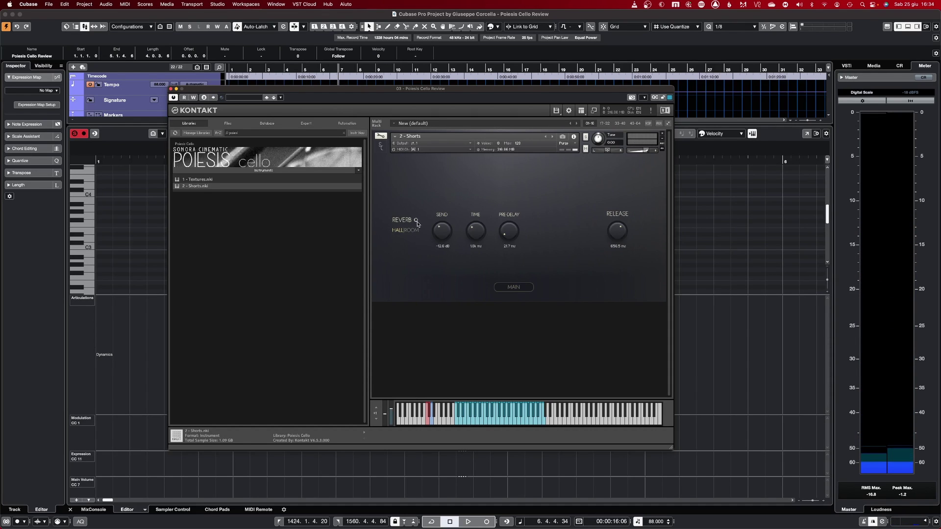
{"action": "left_click", "coordinate": [513, 289]}
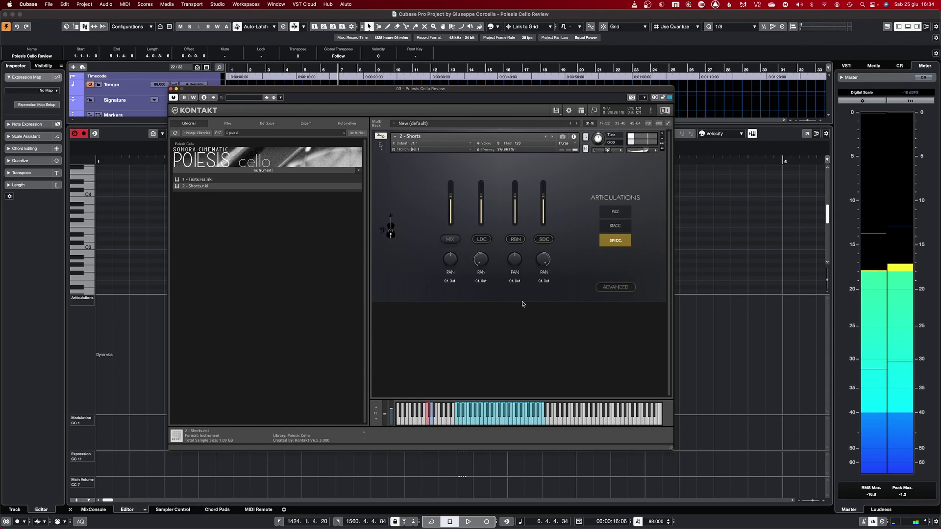
Disable the LDC, RBN and SDC microphones and enable MIX in the Shorts patch
{"action": "left_click", "coordinate": [481, 241]}
{"action": "left_click", "coordinate": [516, 241]}
{"action": "left_click", "coordinate": [536, 241]}
{"action": "left_click", "coordinate": [450, 240]}
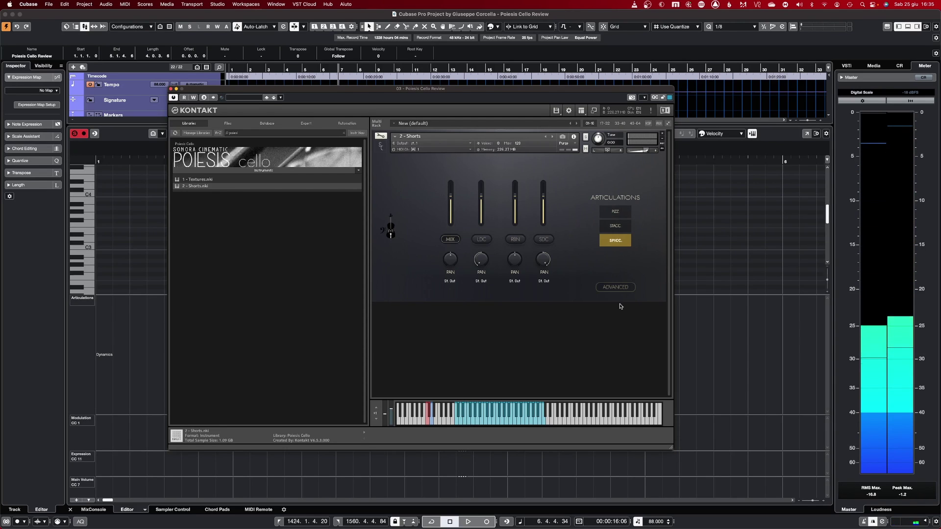
Turn on the Shorts patch's reverb with a higher send level and the Room type, and return to the main page
{"action": "left_click", "coordinate": [616, 287]}
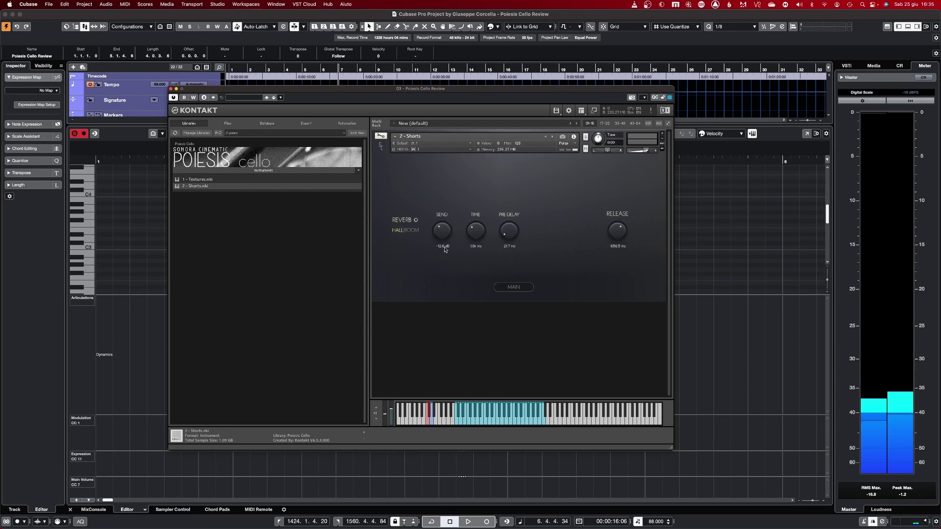
{"action": "left_click", "coordinate": [415, 220]}
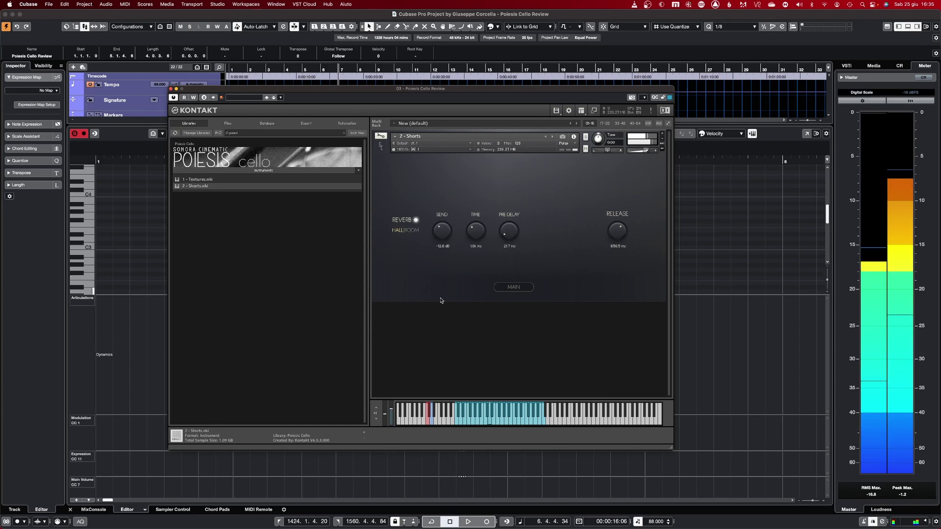
{"action": "left_click_drag", "start_coordinate": [443, 230], "coordinate": [443, 215]}
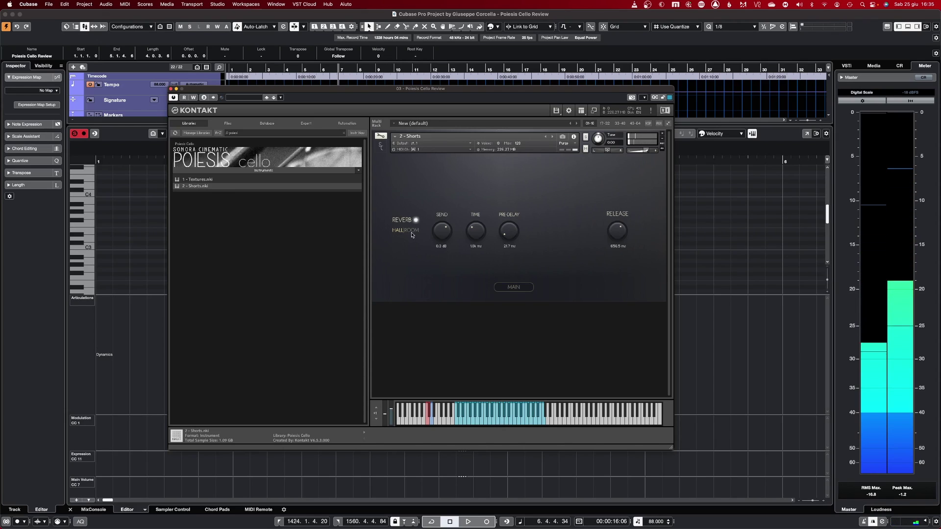
{"action": "left_click", "coordinate": [411, 232]}
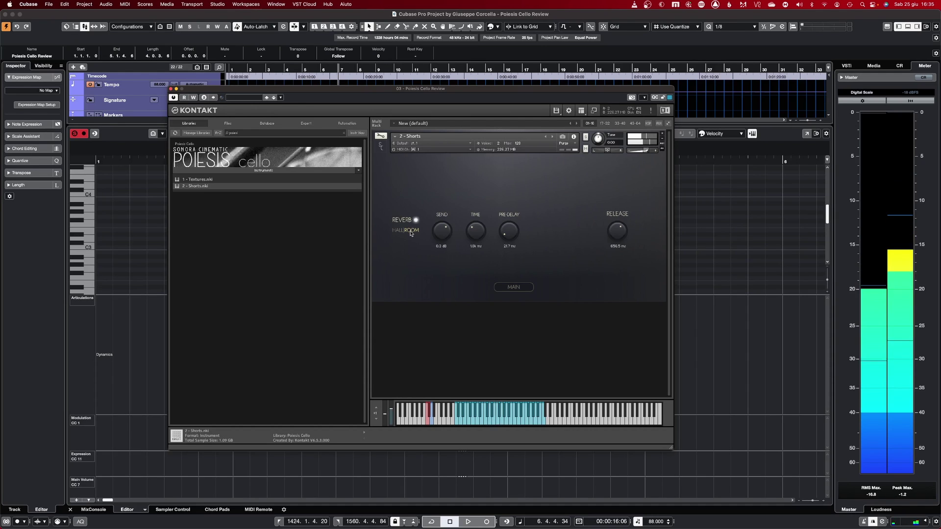
{"action": "left_click", "coordinate": [515, 287]}
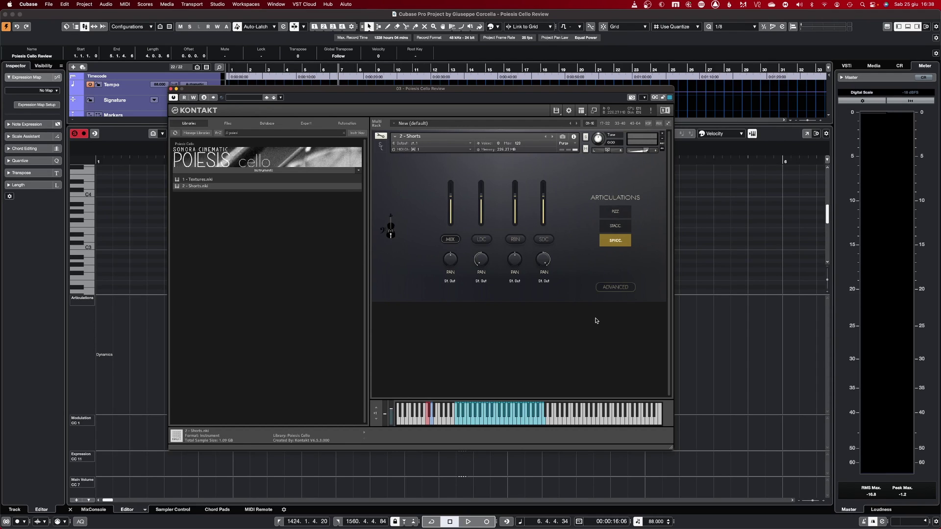
Switch the Shorts patch's reverb type from Room to Hall in the advanced settings
{"action": "left_click", "coordinate": [623, 289]}
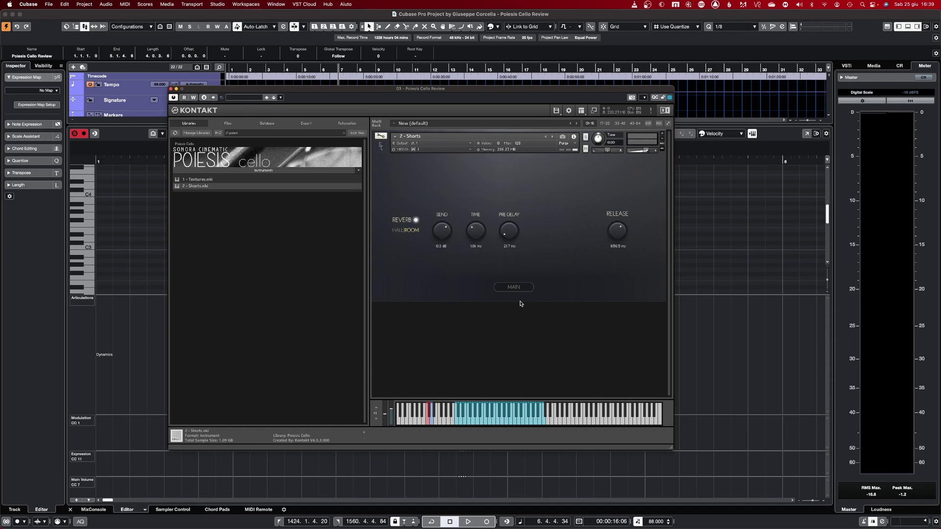
{"action": "left_click", "coordinate": [395, 232]}
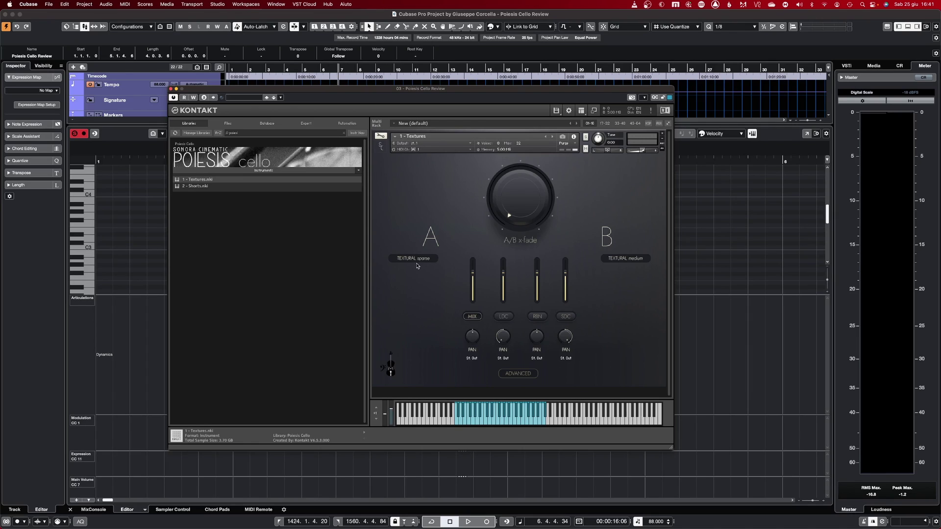
View the reloaded Textures patch's advanced settings, including the X-fade curves, and return to the main page
{"action": "left_click", "coordinate": [518, 374]}
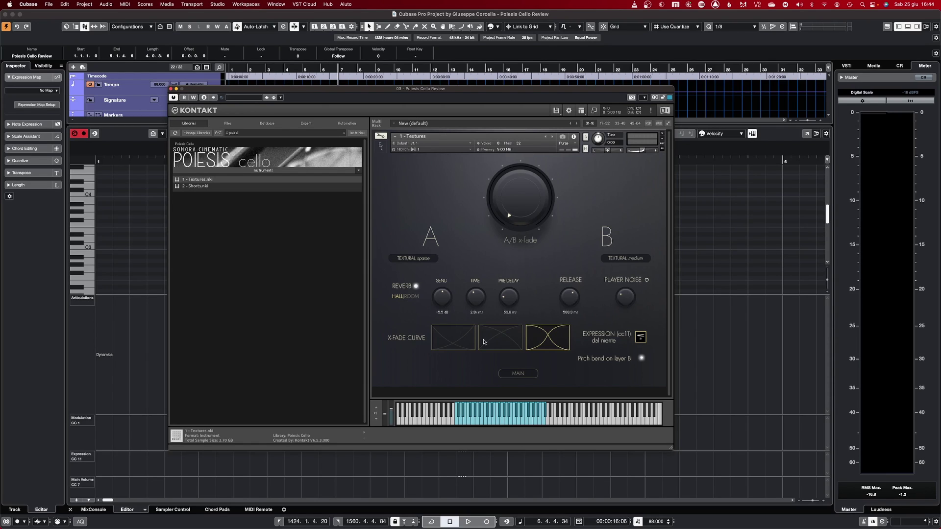
{"action": "left_click", "coordinate": [518, 374]}
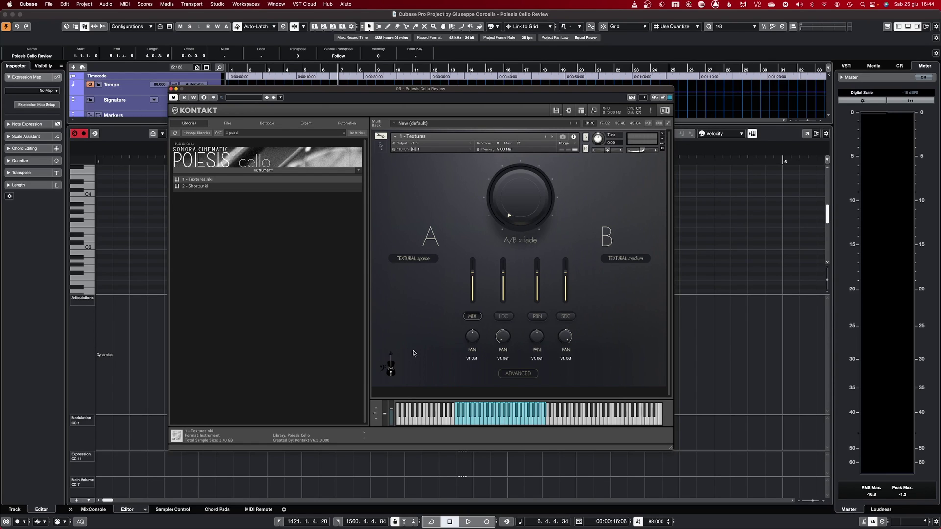